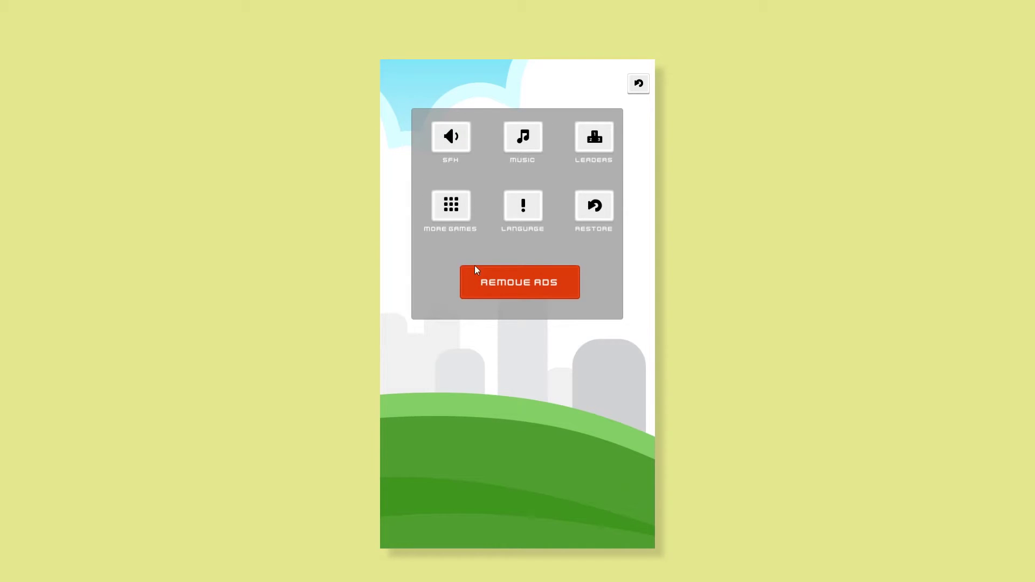
# Close and reopen the Settings panel in Play mode, then bring up the Leaderboard panel
pyautogui.click(637, 90)
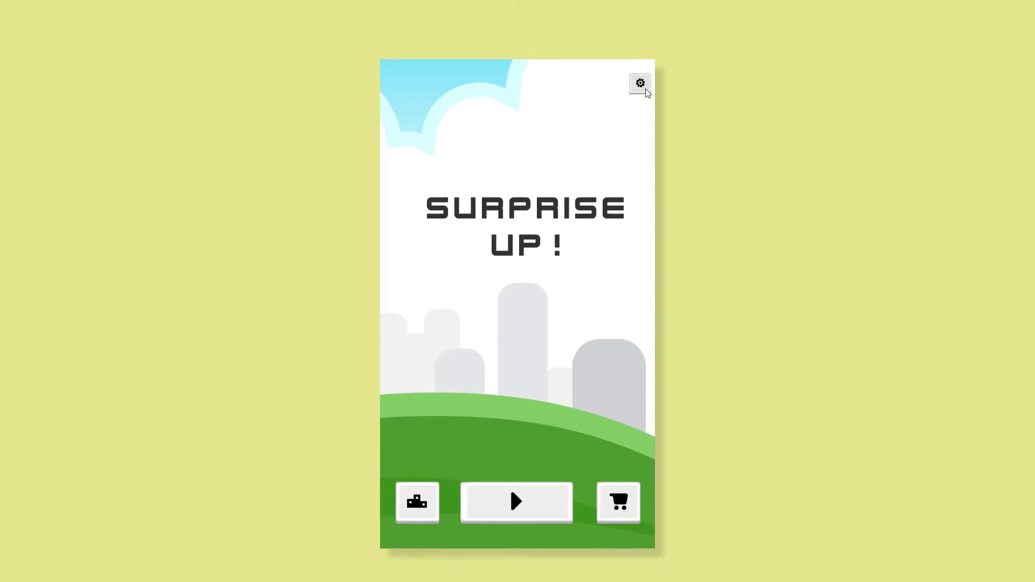
pyautogui.click(646, 89)
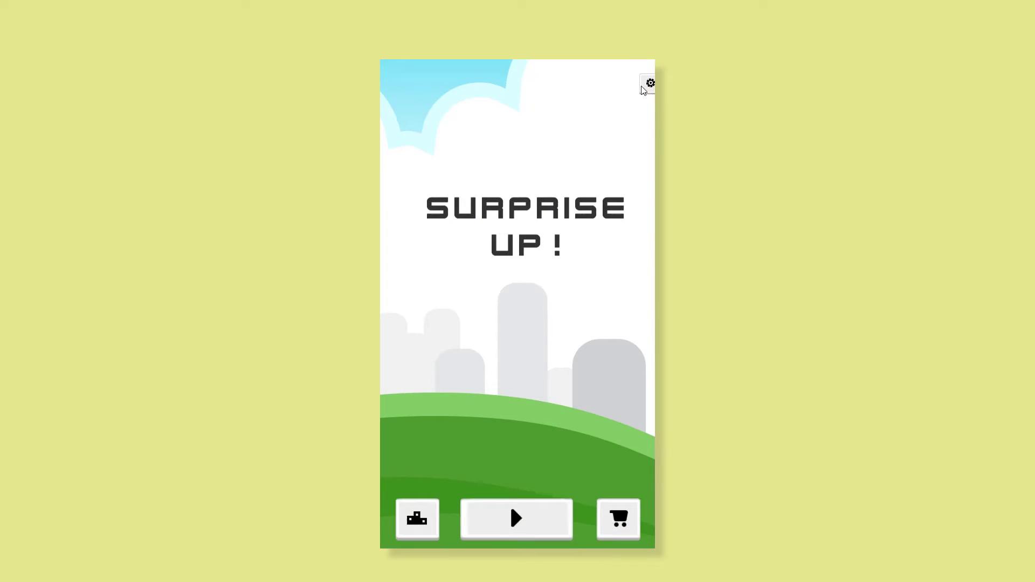
pyautogui.click(430, 502)
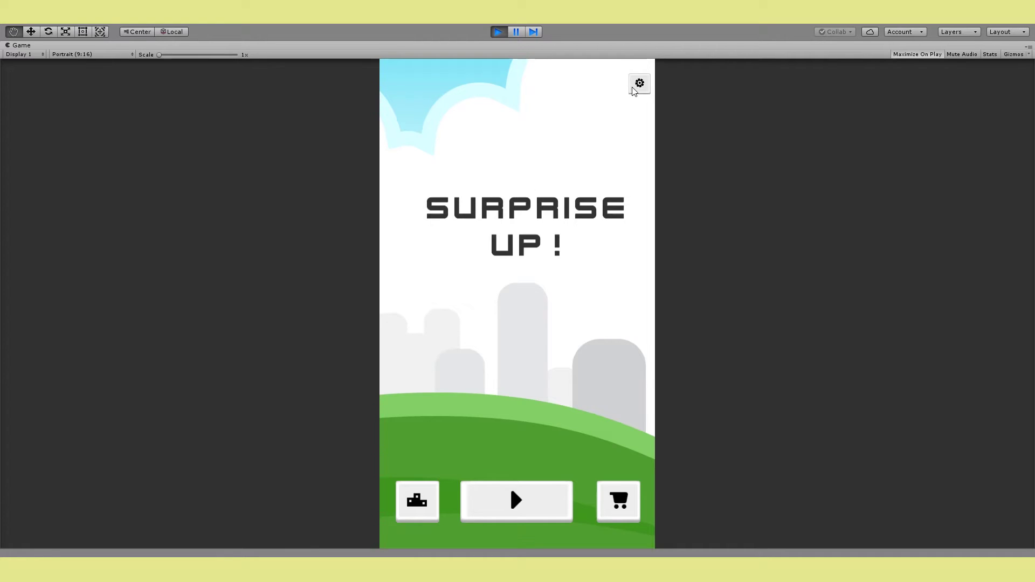
# Open and close the Settings panel twice in the running menu
pyautogui.click(634, 89)
pyautogui.click(639, 85)
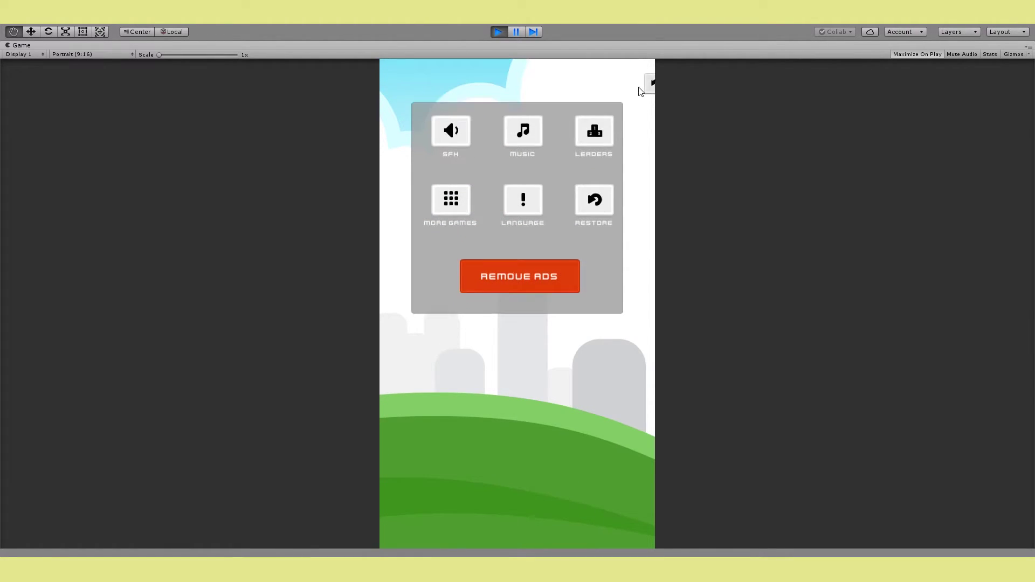
pyautogui.click(634, 90)
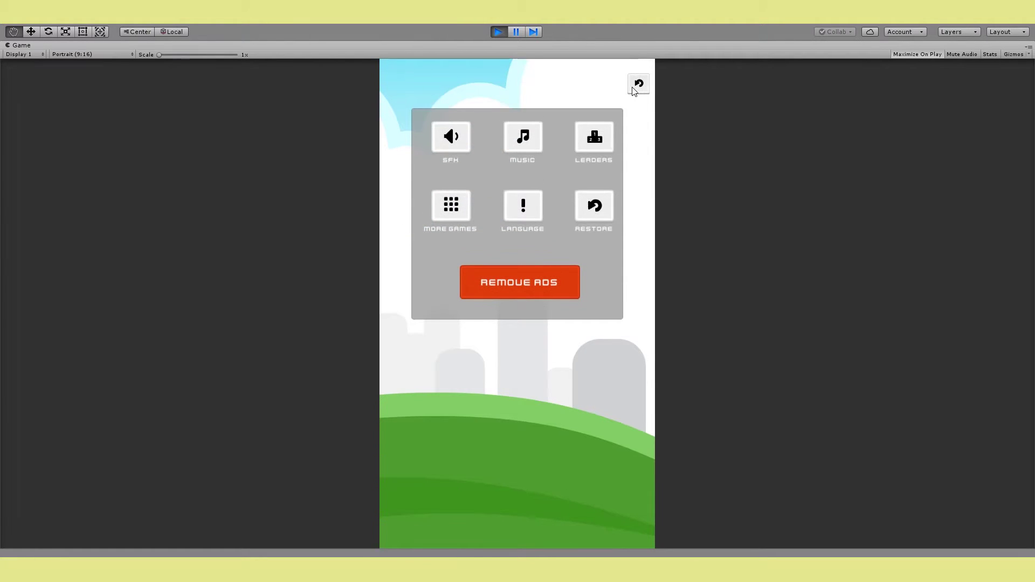
pyautogui.click(639, 85)
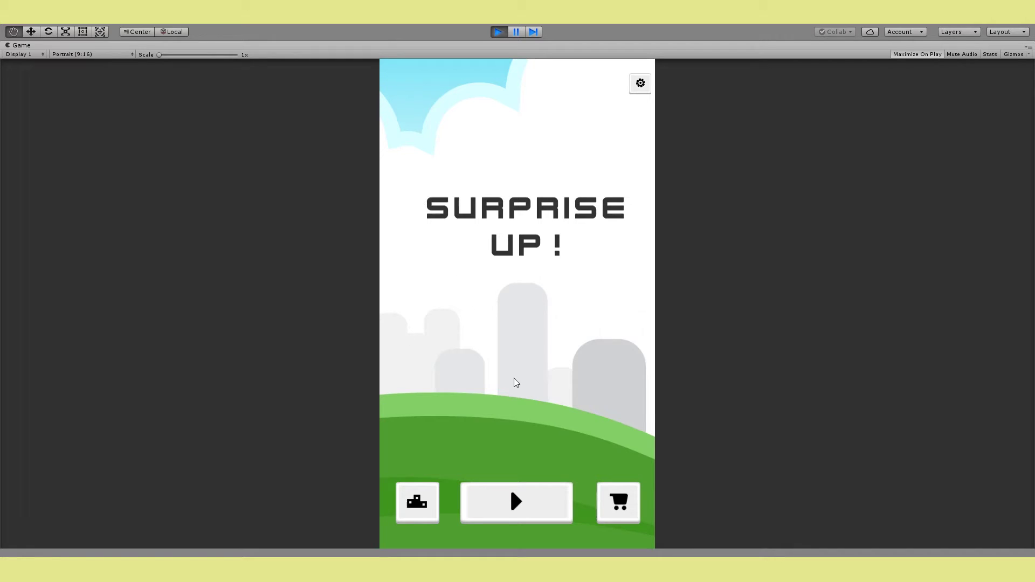
# Open and close the Leaderboard panel and the SFX/Item 2/Item 3 panel, then stop Play mode
pyautogui.click(421, 500)
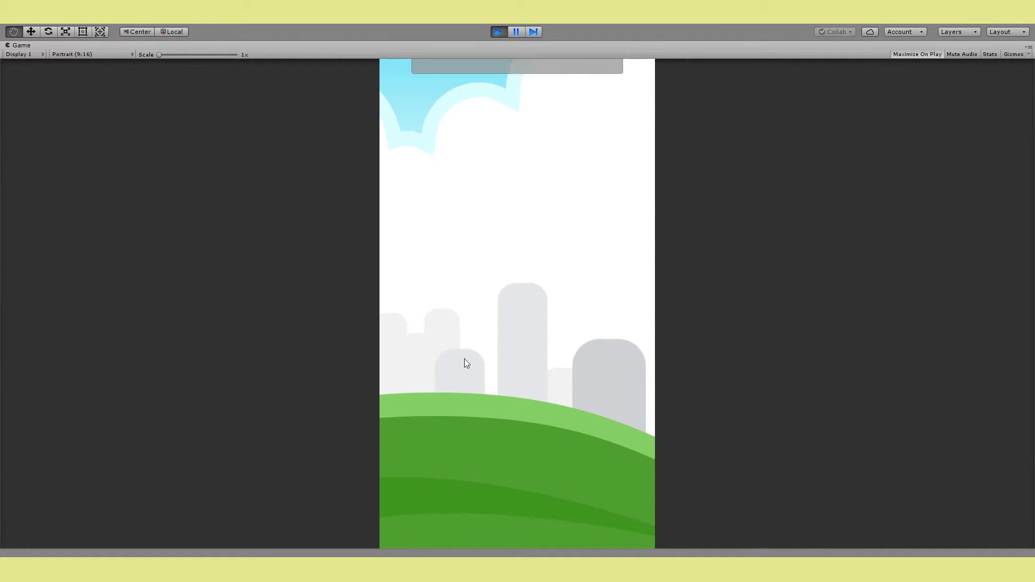
pyautogui.click(639, 85)
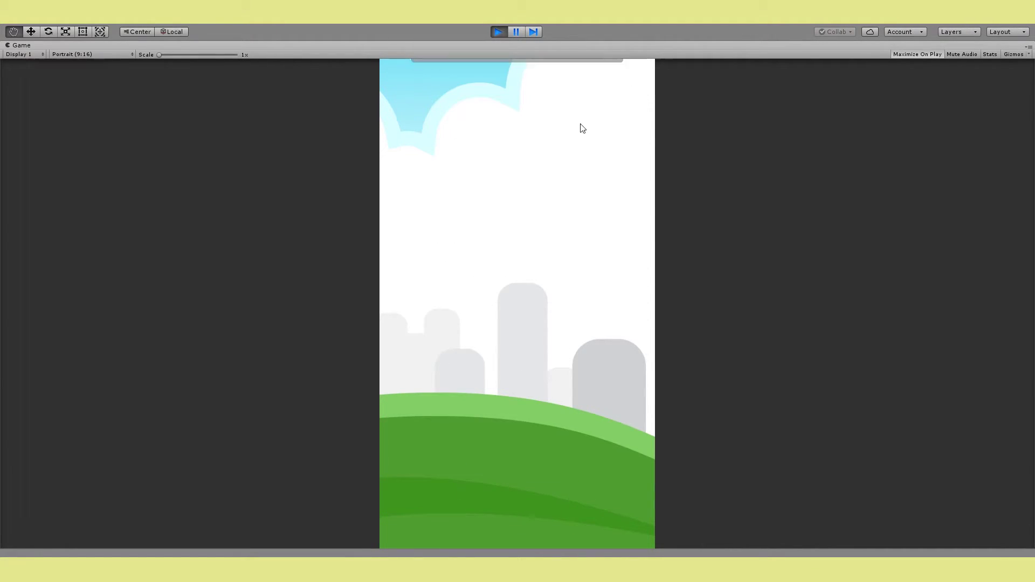
pyautogui.click(639, 84)
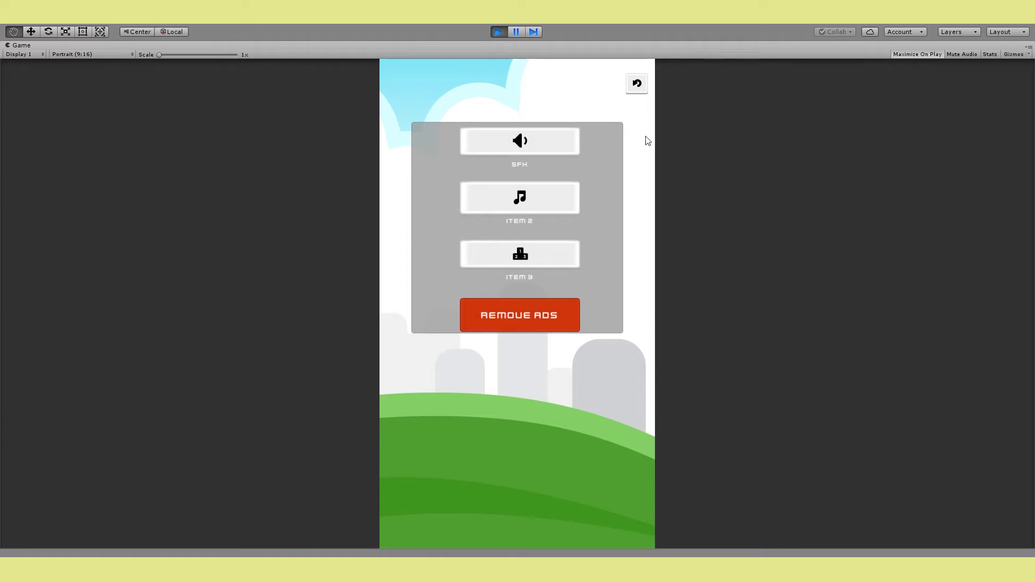
pyautogui.click(641, 88)
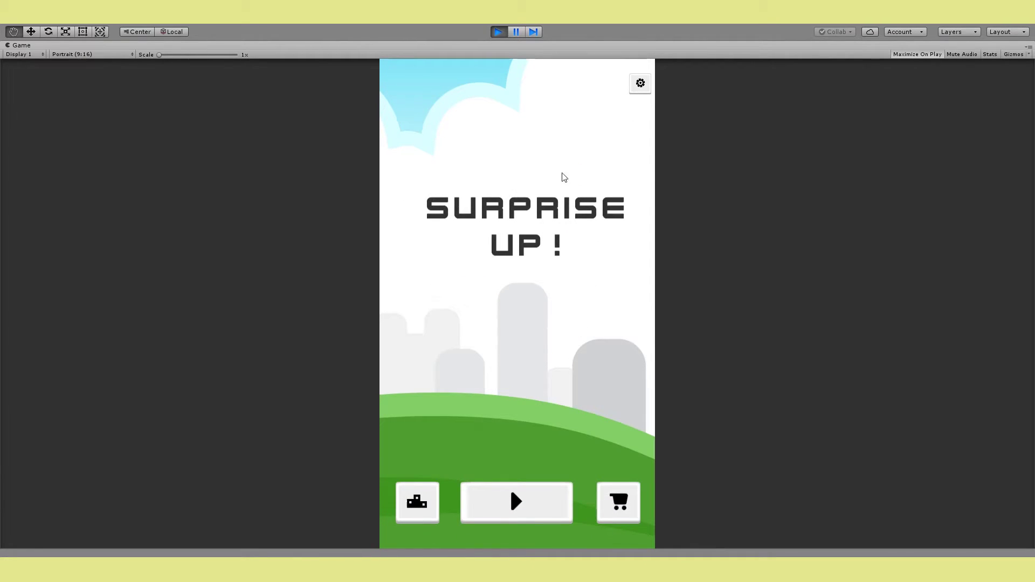
pyautogui.click(499, 32)
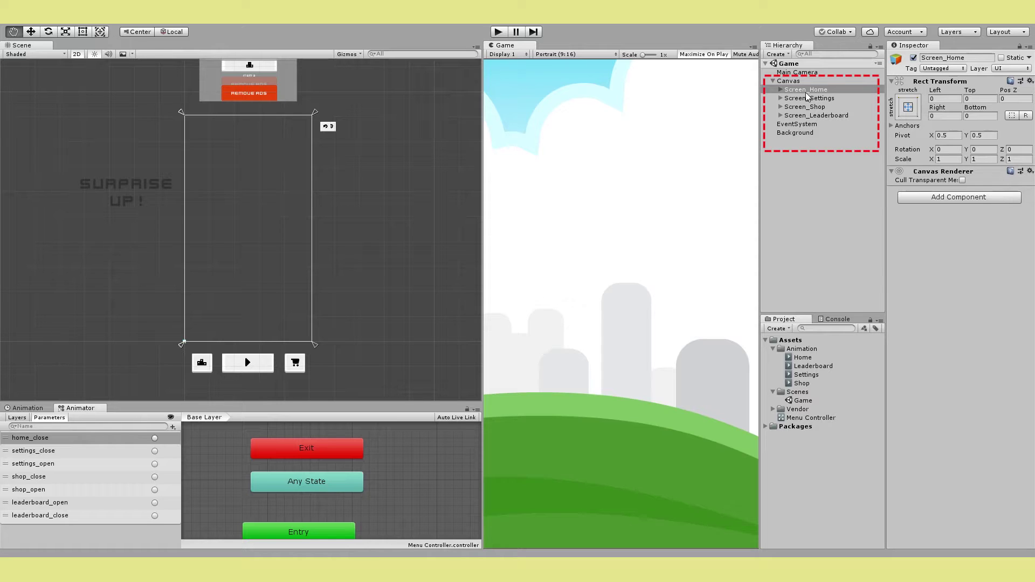
pyautogui.doubleClick(807, 90)
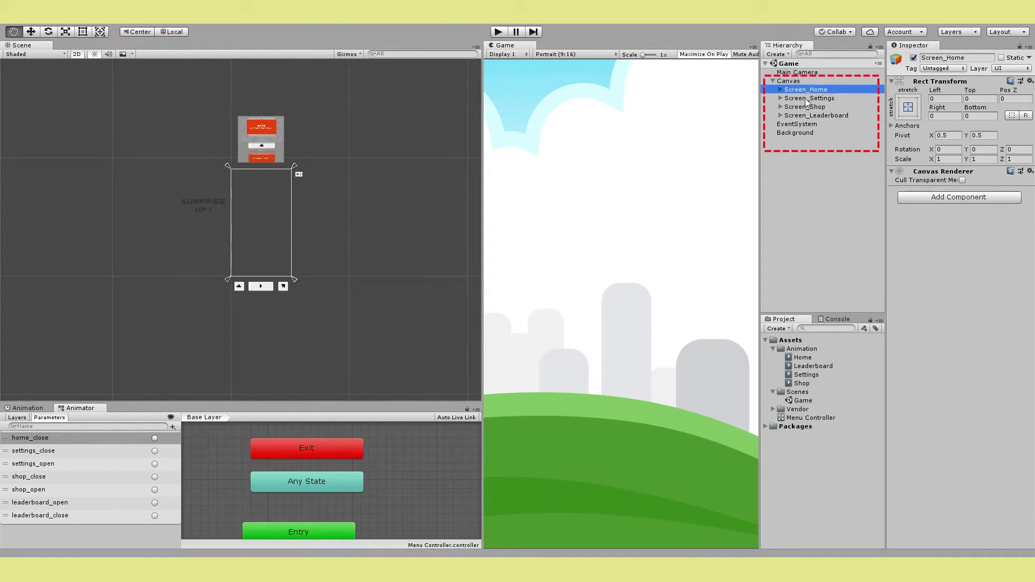
pyautogui.click(806, 99)
pyautogui.click(806, 107)
pyautogui.click(804, 115)
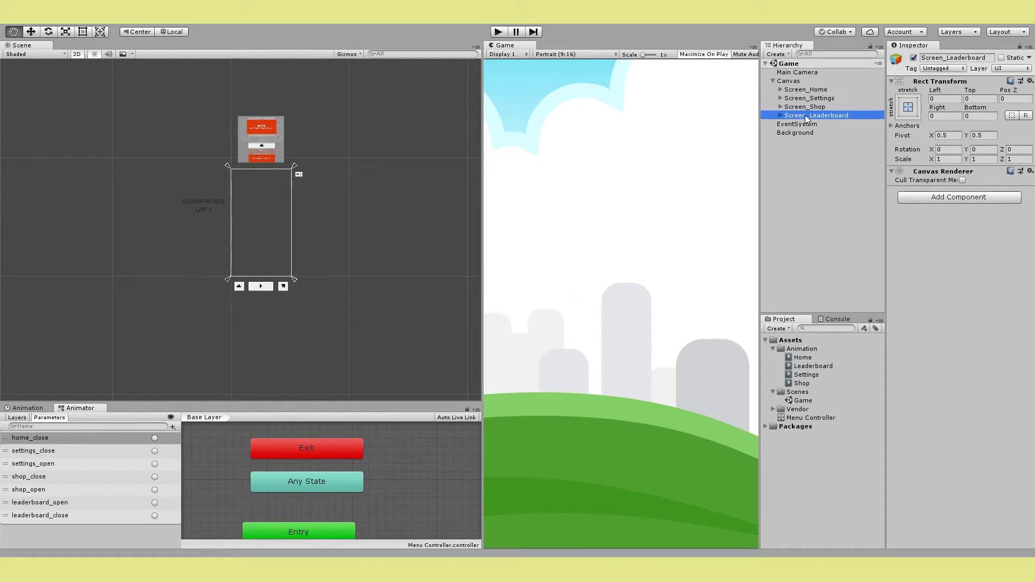
pyautogui.click(801, 107)
pyautogui.click(800, 98)
pyautogui.click(800, 89)
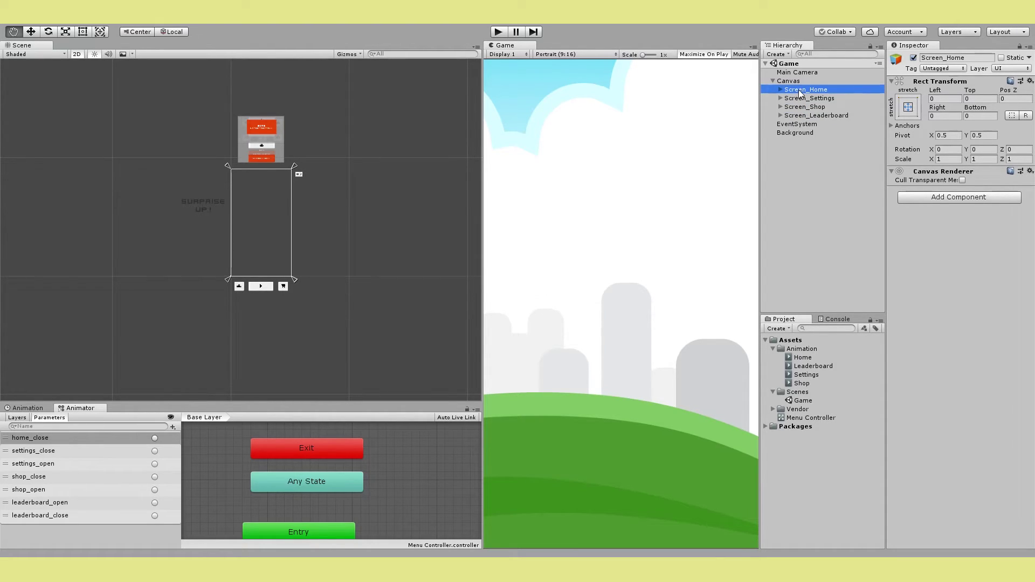
pyautogui.rightClick(802, 173)
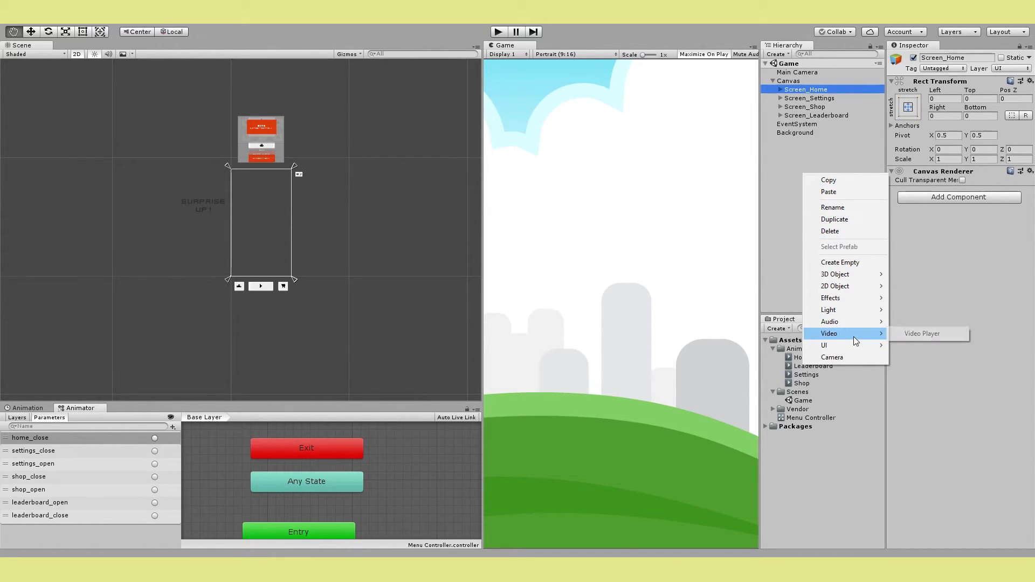
pyautogui.moveTo(853, 345)
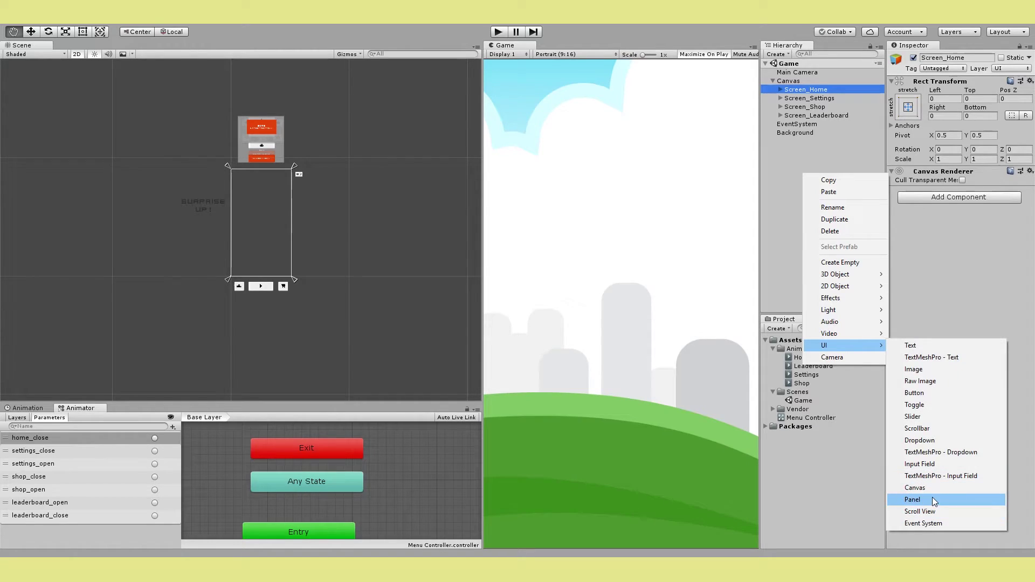
pyautogui.click(796, 163)
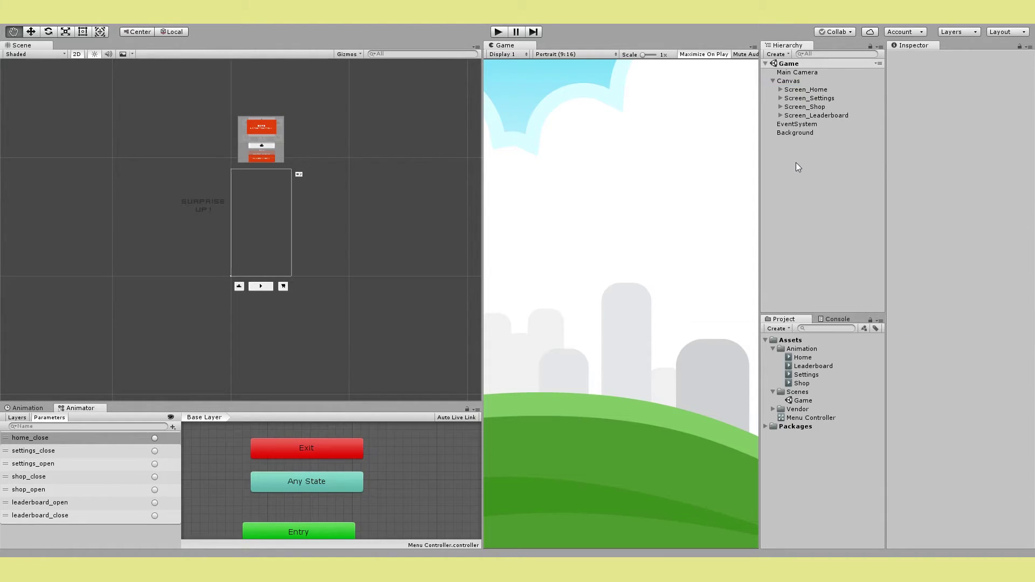
# Frame Screen_Home's Title, Btn_Leaderboard, Btn_Play, Btn_Shop and Btn_Settings, then collapse Screen_Home
pyautogui.doubleClick(811, 92)
pyautogui.press('Down')
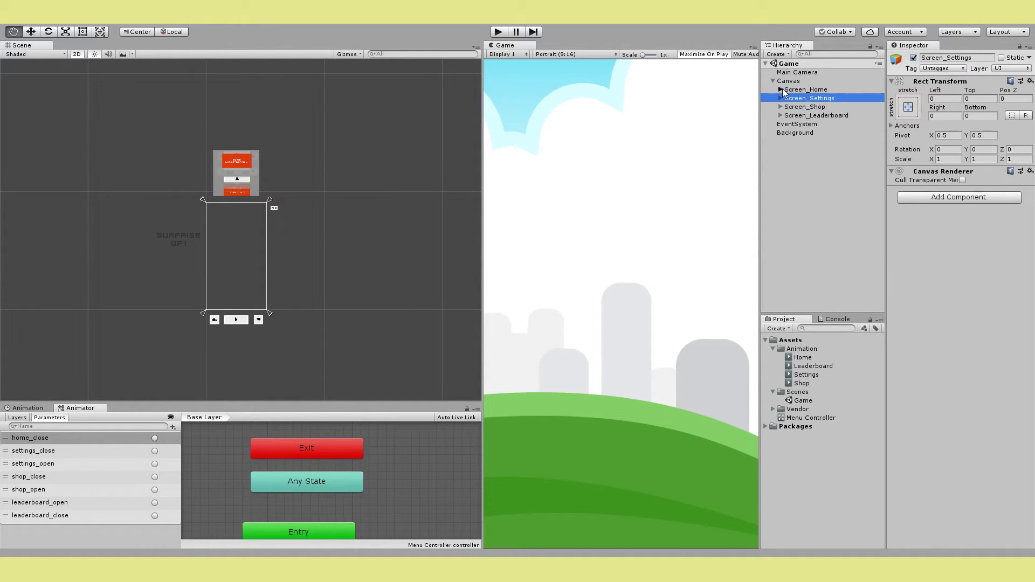
pyautogui.click(781, 90)
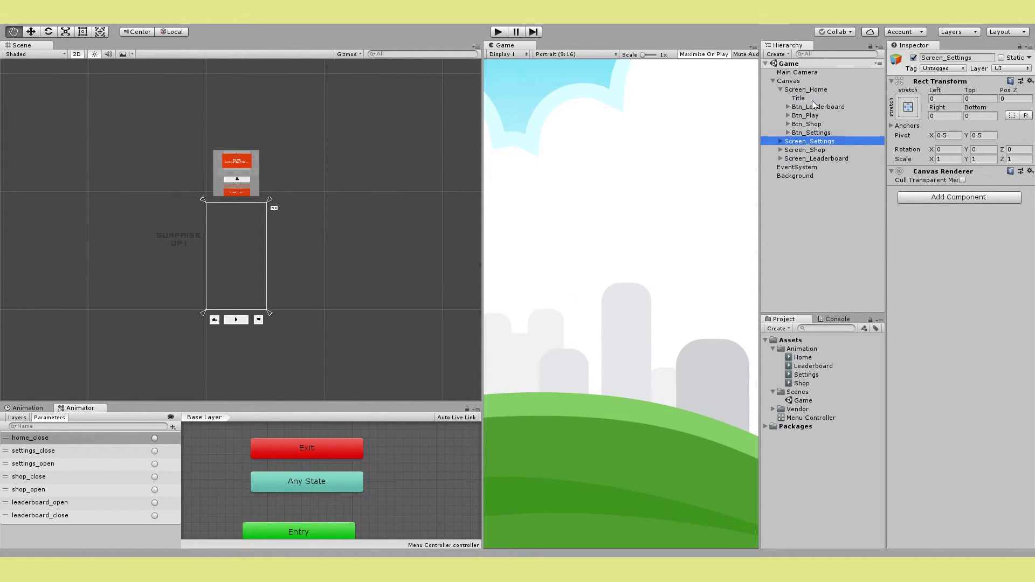
pyautogui.doubleClick(798, 98)
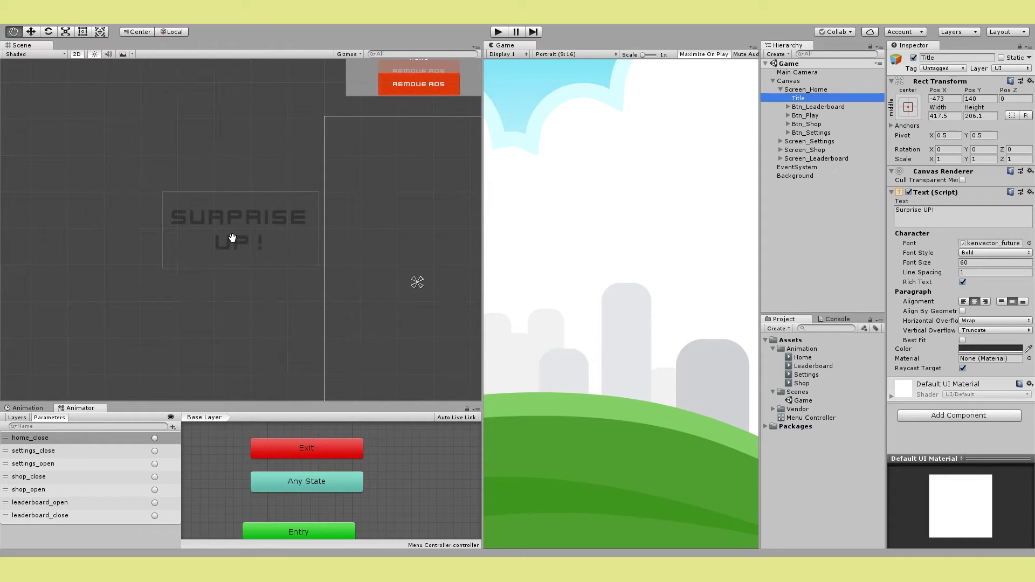
pyautogui.doubleClick(827, 108)
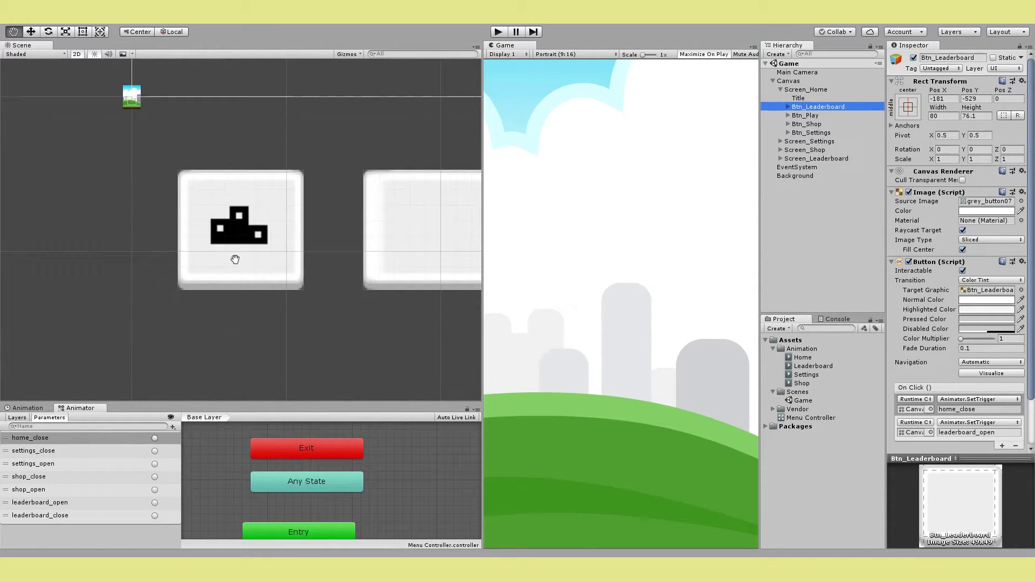
pyautogui.doubleClick(797, 119)
pyautogui.doubleClick(806, 124)
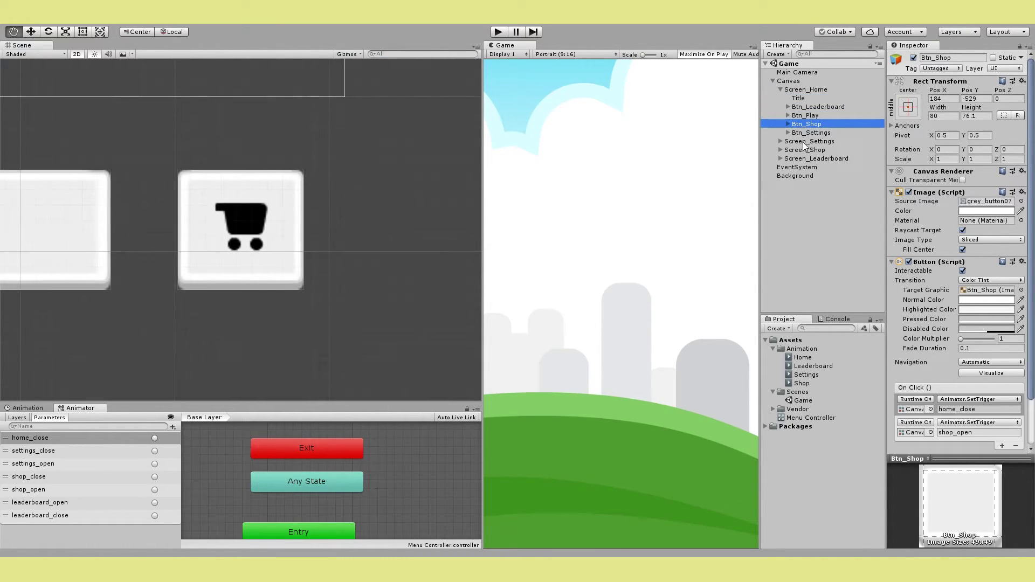
pyautogui.doubleClick(809, 133)
pyautogui.click(259, 220)
pyautogui.click(798, 98)
pyautogui.click(780, 89)
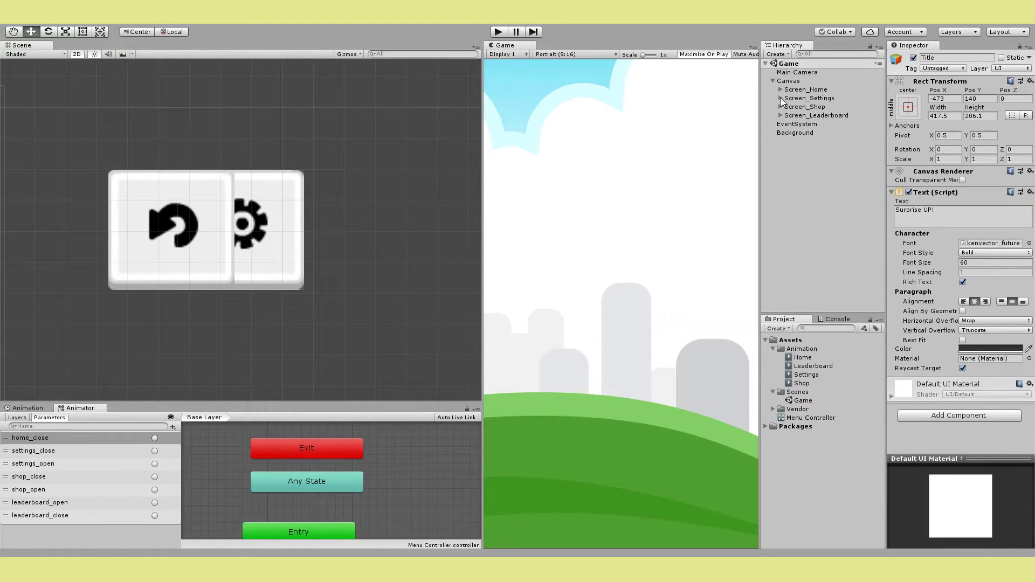
# Frame Screen_Settings' Container and Btn_Settings_Close, undo an accidental Container move, and collapse it
pyautogui.click(780, 98)
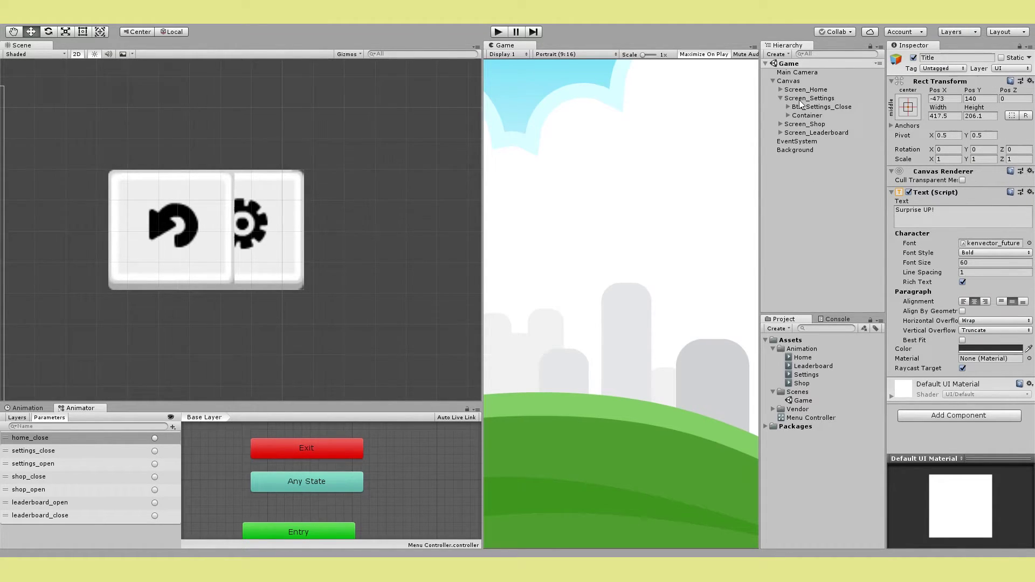
pyautogui.doubleClick(807, 115)
pyautogui.doubleClick(802, 108)
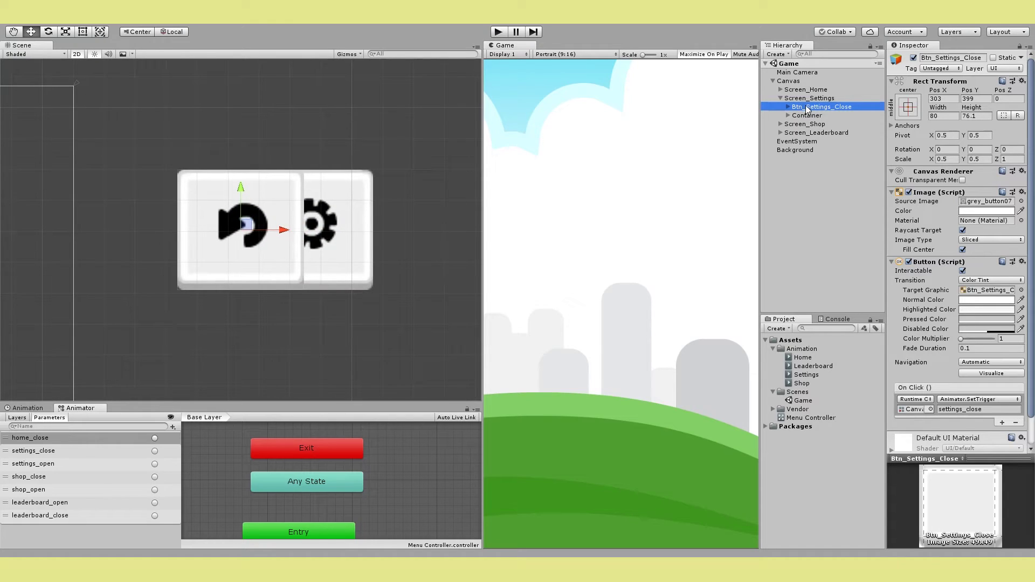
pyautogui.doubleClick(807, 115)
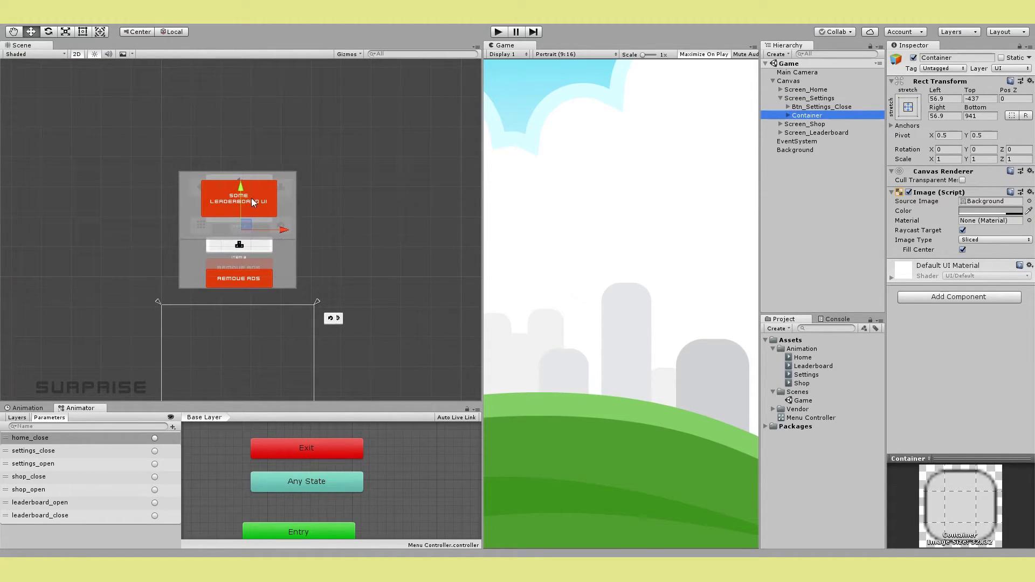
pyautogui.moveTo(241, 186)
pyautogui.mouseDown()
pyautogui.moveTo(232, 186)
pyautogui.moveTo(241, 218)
pyautogui.moveTo(242, 198)
pyautogui.mouseUp()
pyautogui.hotkey('ctrl', 'z')
pyautogui.click(868, 173)
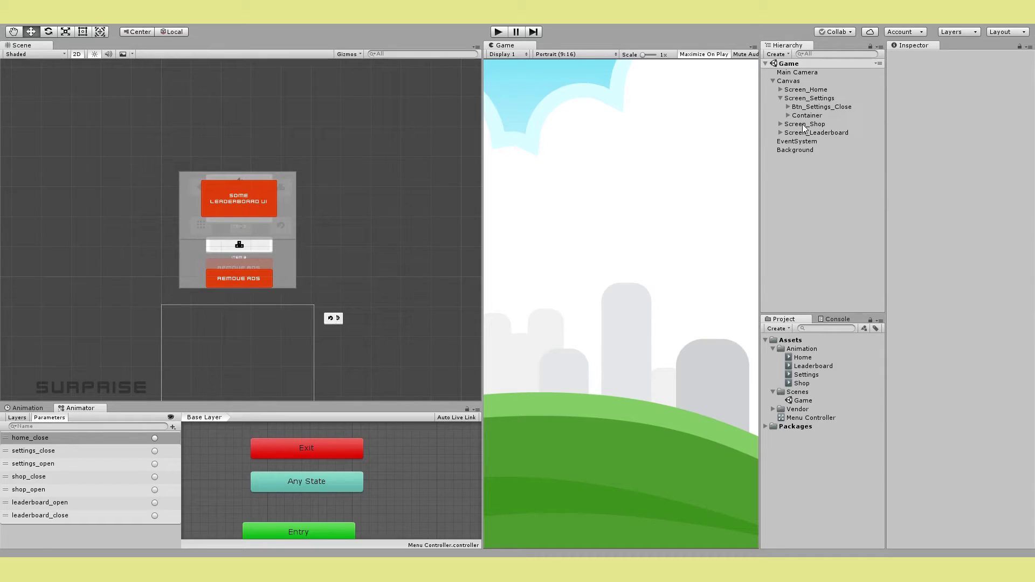
pyautogui.click(780, 99)
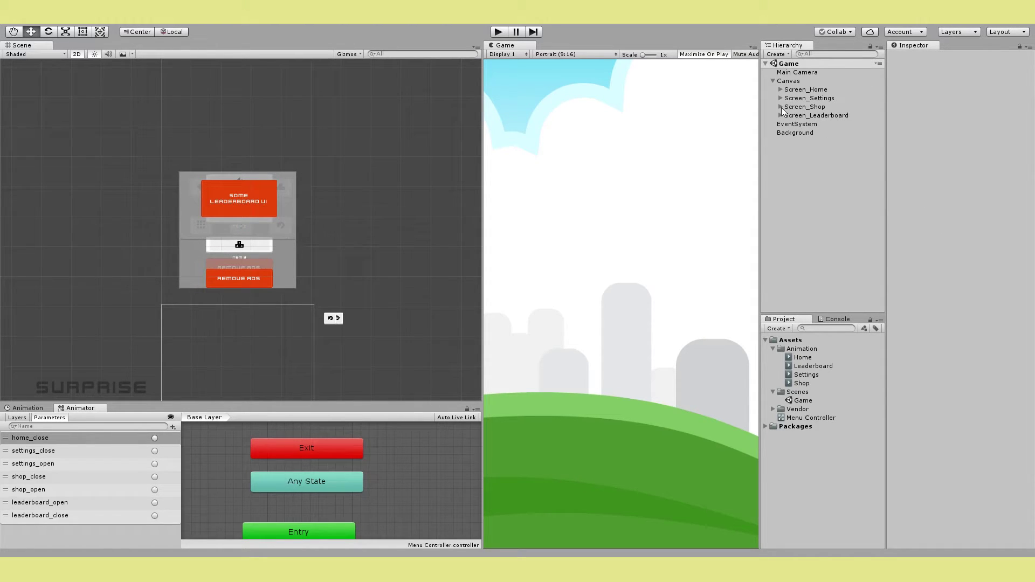
# Frame the close buttons and Containers of Screen_Shop and Screen_Leaderboard, then collapse both
pyautogui.click(803, 107)
pyautogui.click(780, 106)
pyautogui.doubleClick(817, 115)
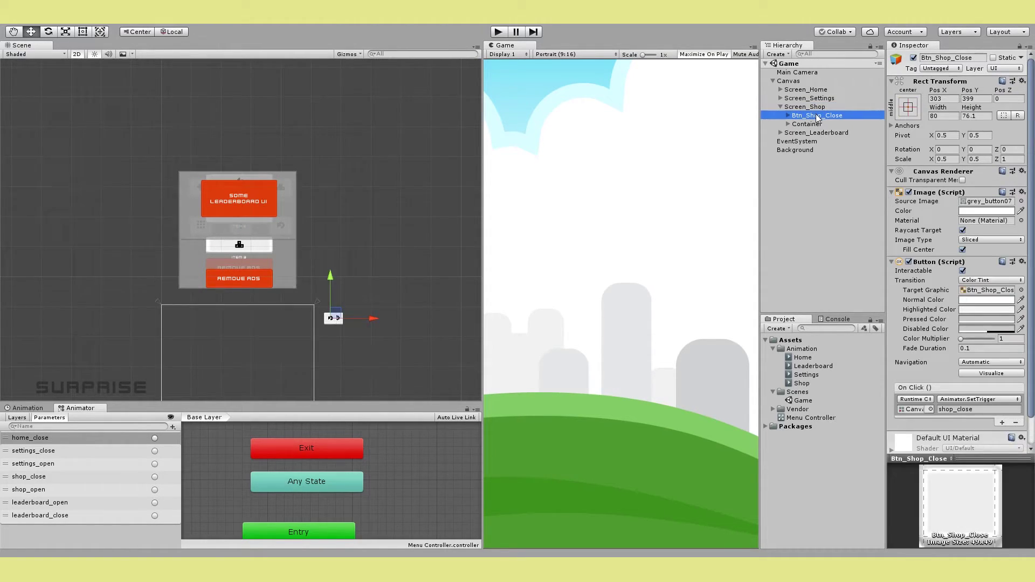
pyautogui.doubleClick(807, 124)
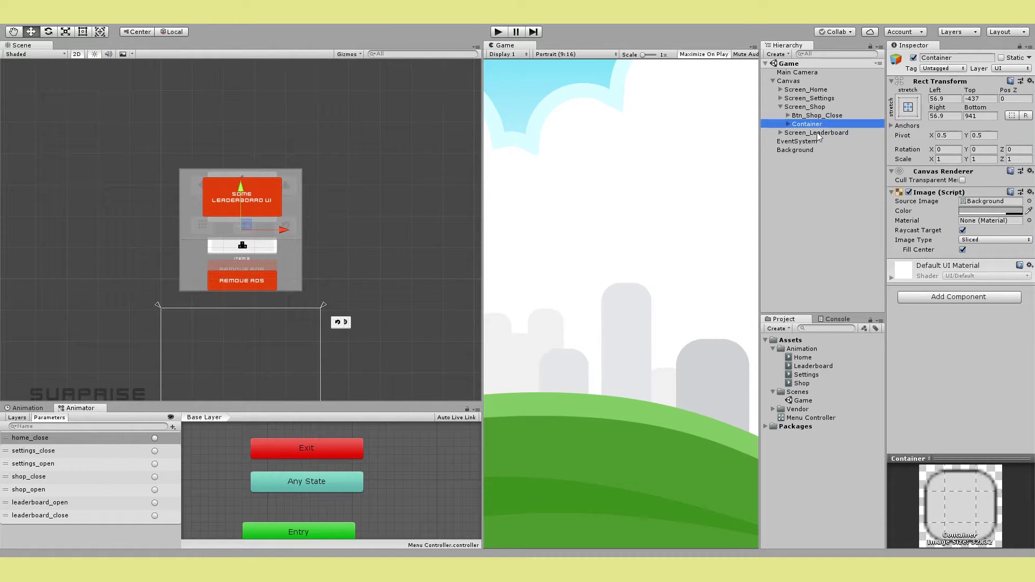
pyautogui.click(781, 133)
pyautogui.doubleClick(823, 142)
pyautogui.doubleClick(807, 150)
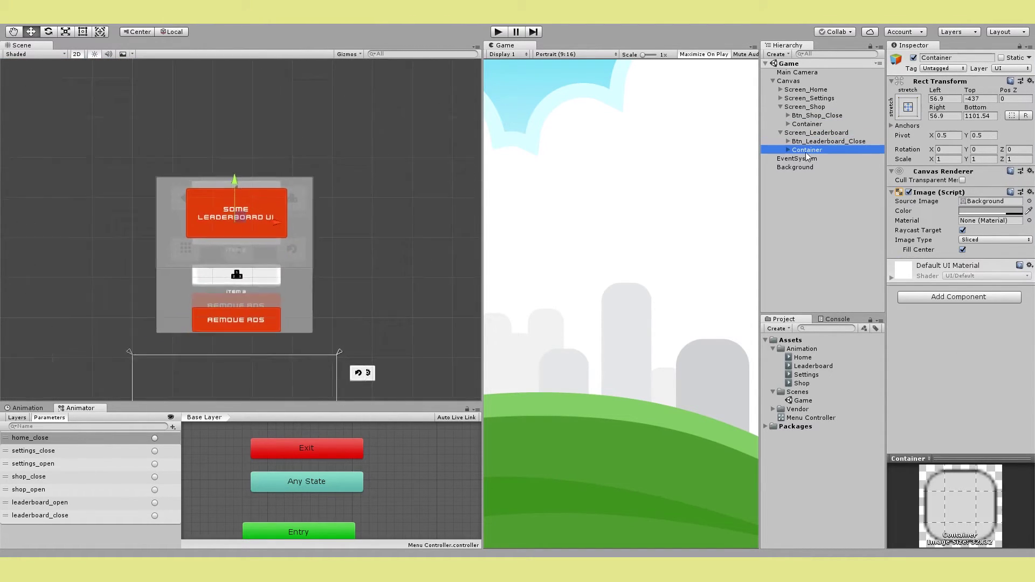
pyautogui.click(780, 133)
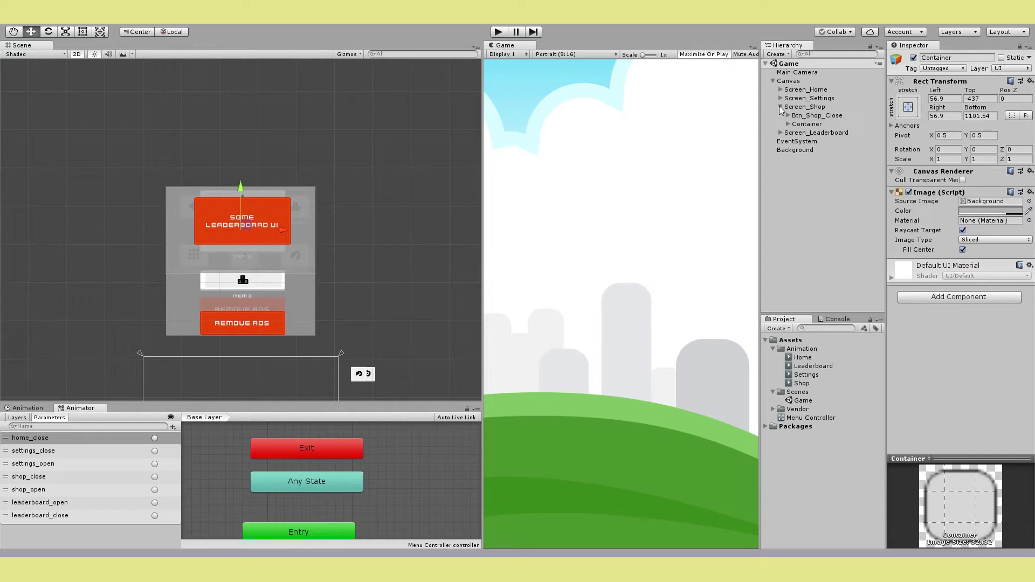
pyautogui.click(780, 108)
# Trace the Canvas Animator's controller to the Menu Controller asset, then select the Animation folder
pyautogui.click(792, 81)
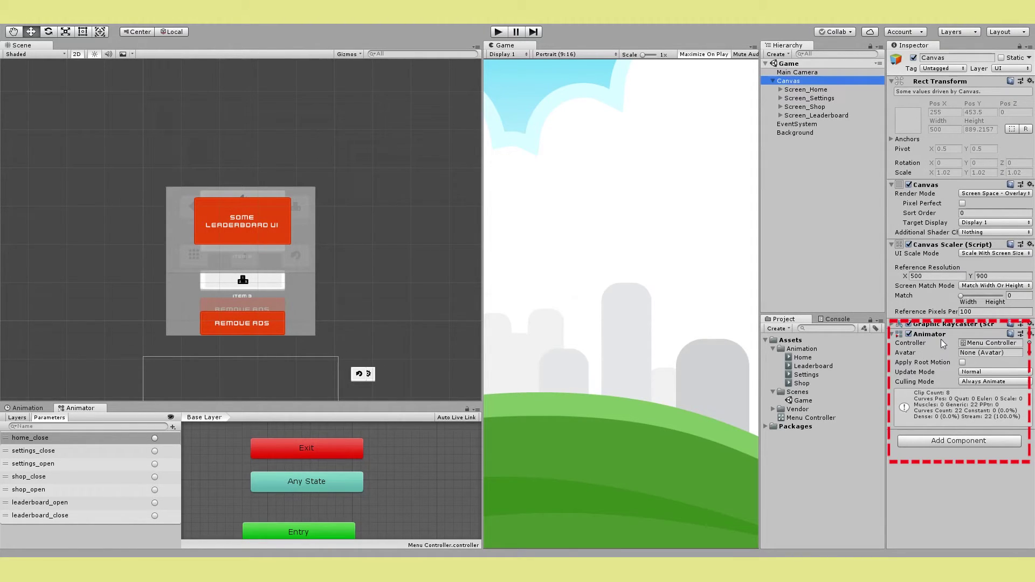
pyautogui.click(996, 347)
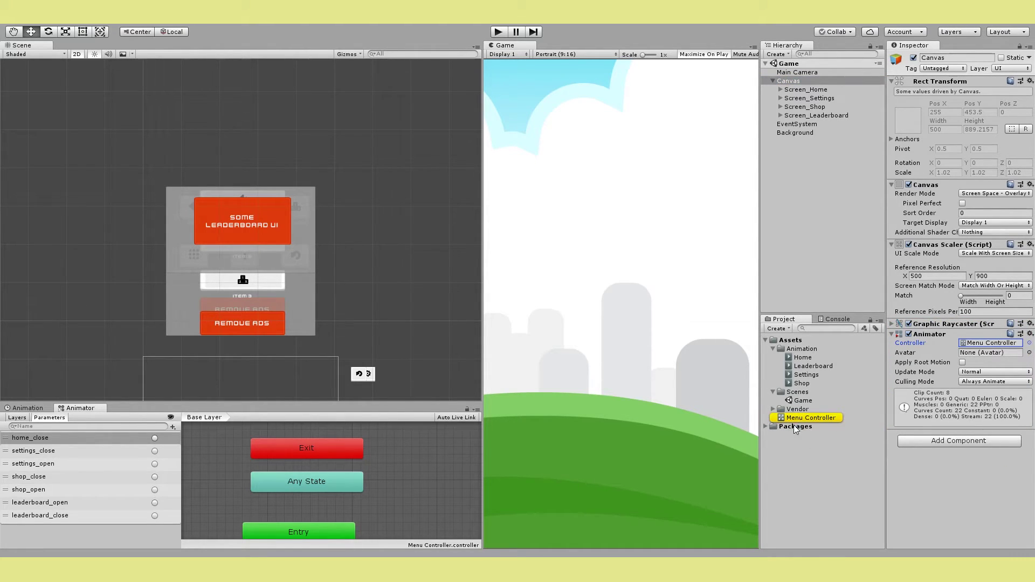
pyautogui.rightClick(795, 452)
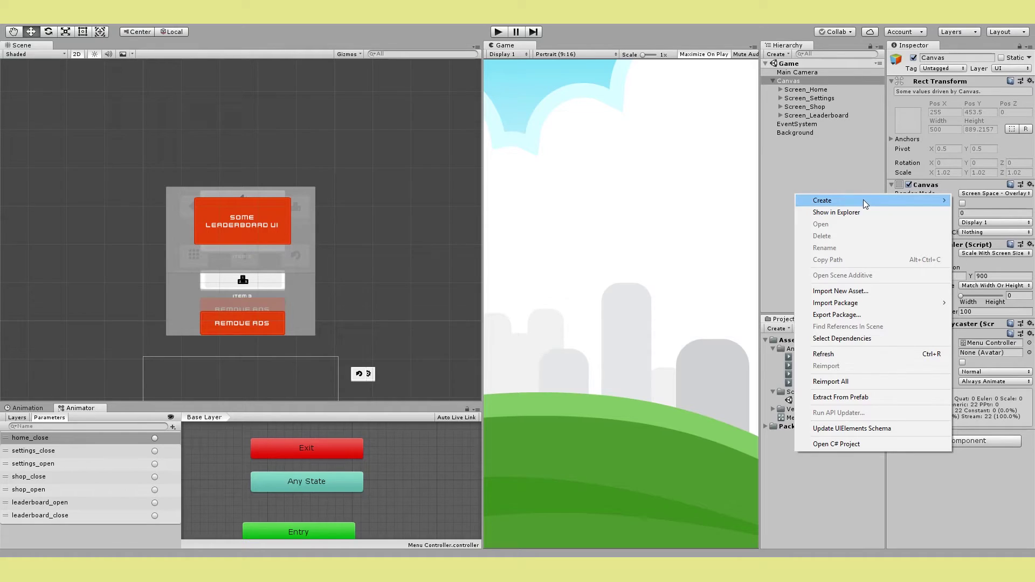
pyautogui.moveTo(863, 199)
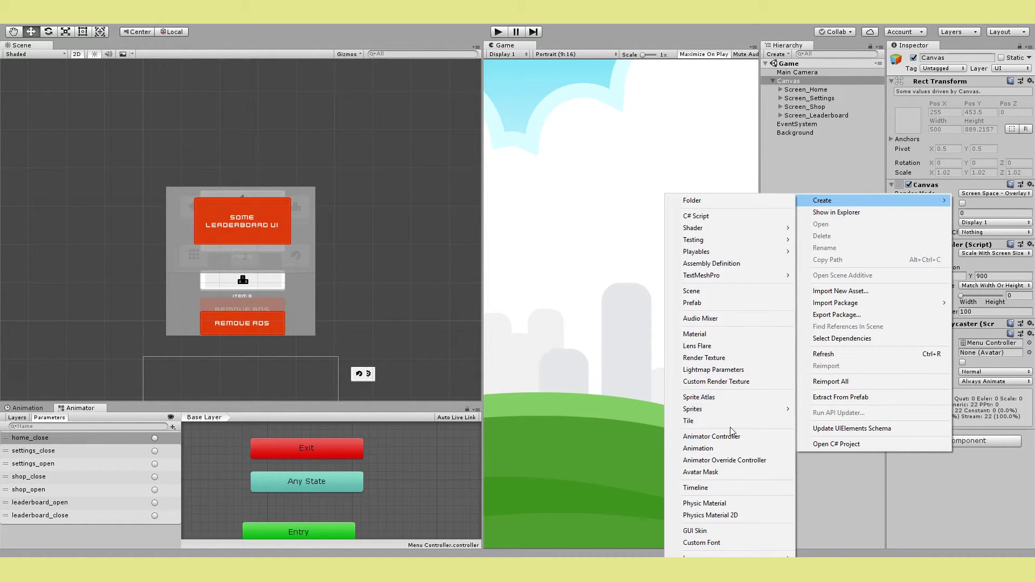
pyautogui.click(816, 495)
pyautogui.click(817, 416)
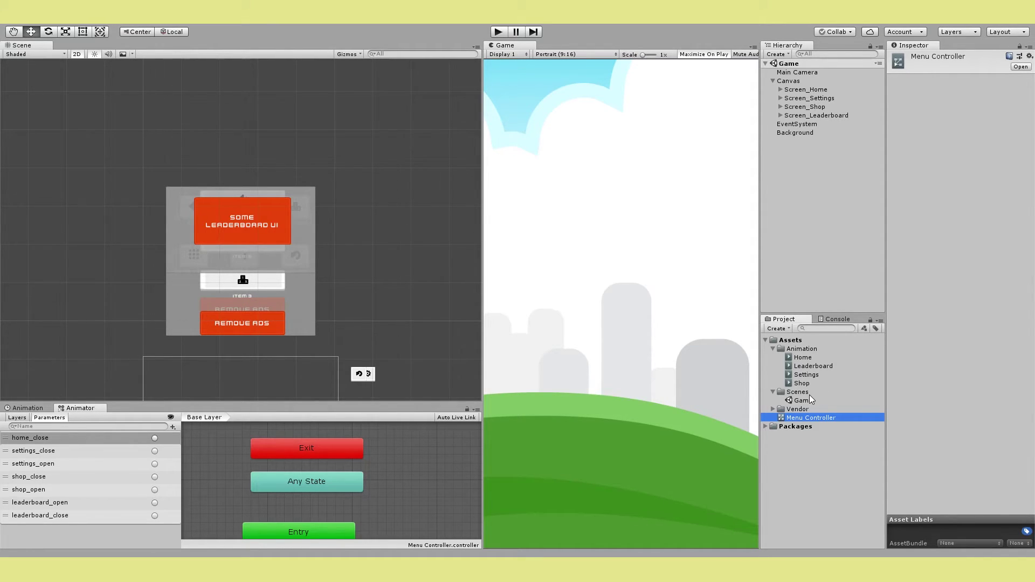
pyautogui.click(802, 349)
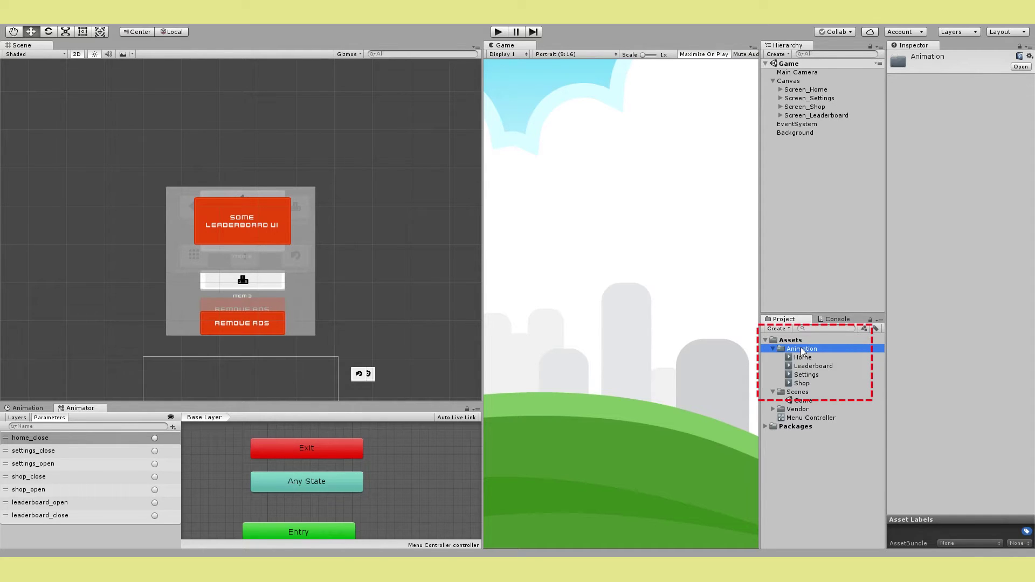
# Select the Home, Leaderboard, Settings and Shop clips in turn, ending on Home
pyautogui.rightClick(802, 351)
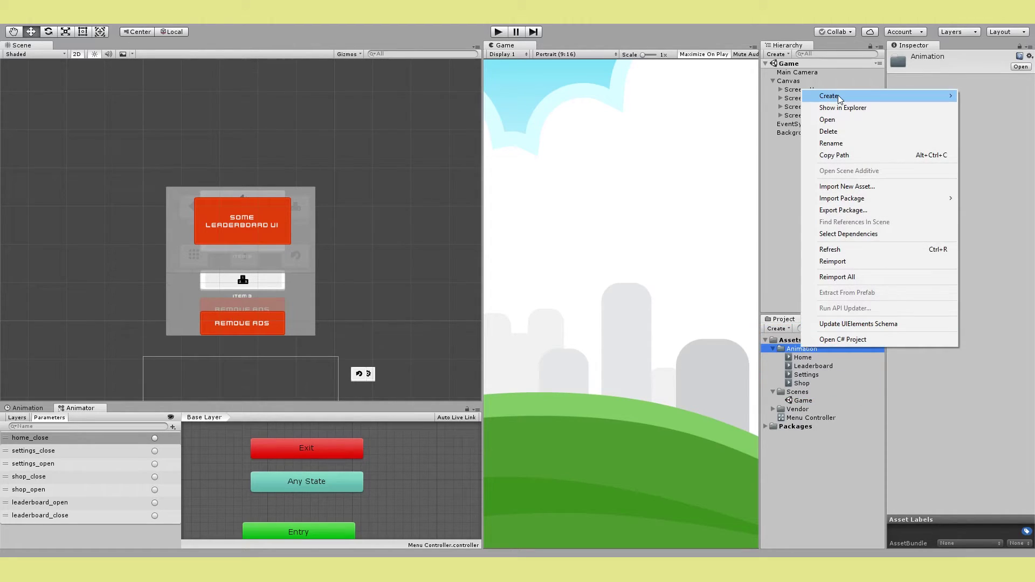
pyautogui.moveTo(852, 96)
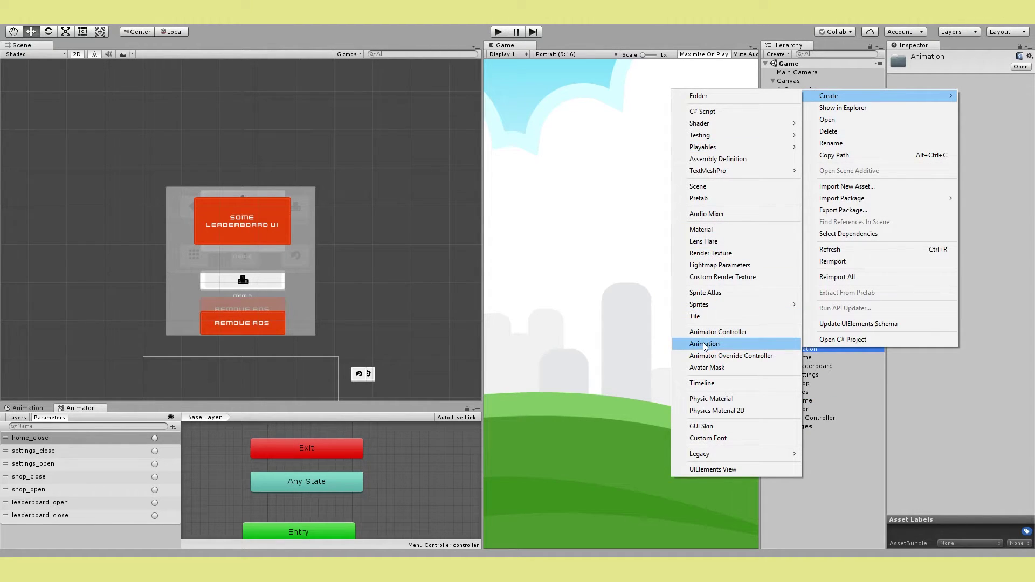
pyautogui.click(842, 484)
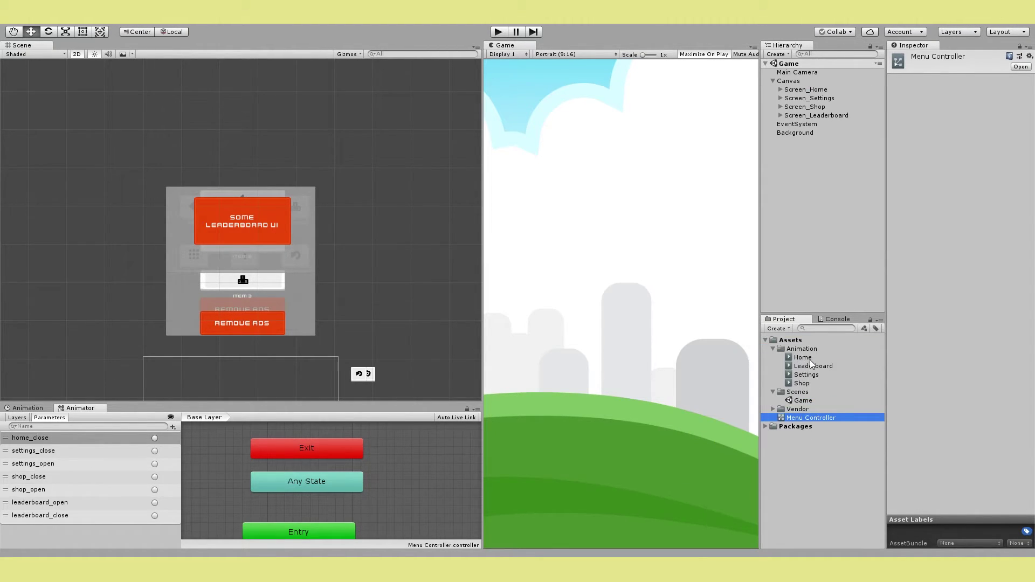
pyautogui.click(810, 359)
pyautogui.click(808, 369)
pyautogui.click(807, 375)
pyautogui.click(803, 384)
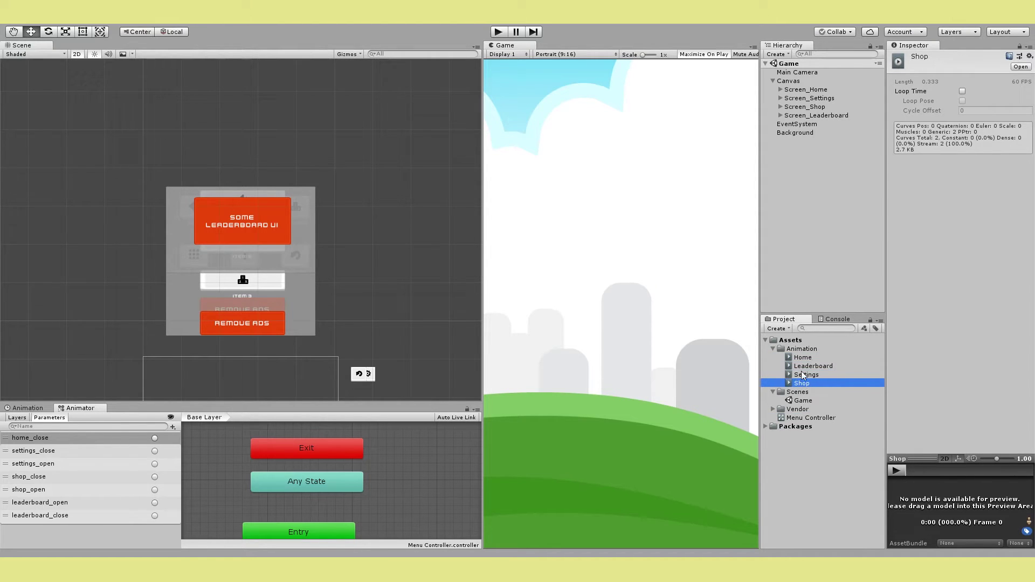
pyautogui.click(811, 360)
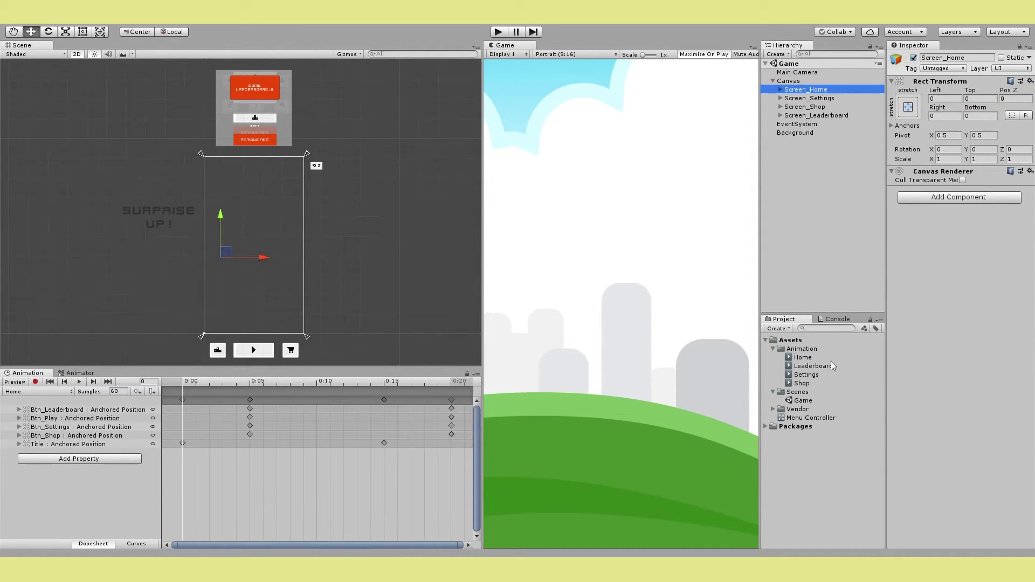
# Scrub the Home clip on Screen_Home to watch the SURPRISE UP! title and buttons slide in
pyautogui.click(811, 360)
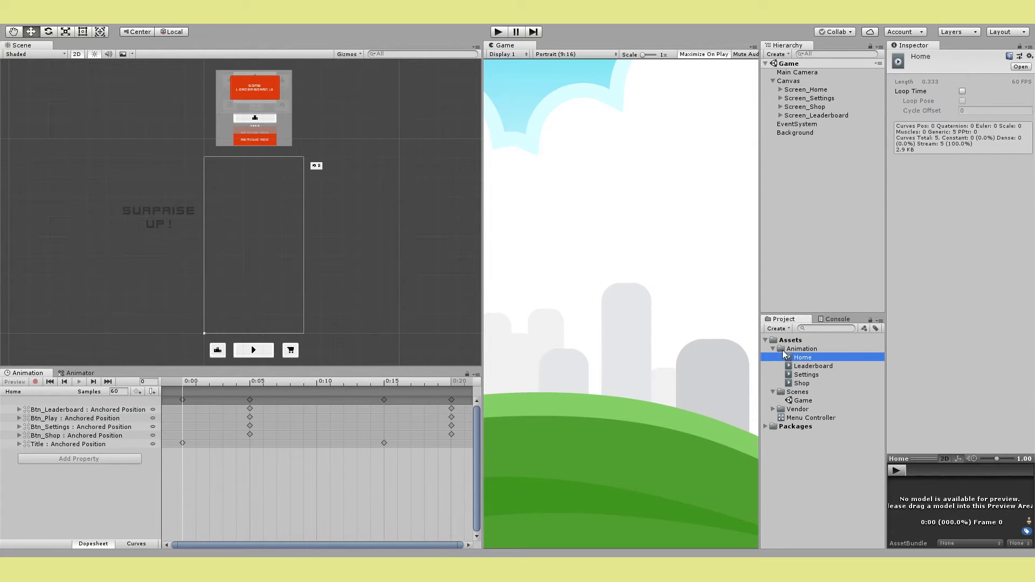
pyautogui.click(213, 451)
pyautogui.moveTo(182, 384); pyautogui.dragTo(16, 396)
pyautogui.click(16, 393)
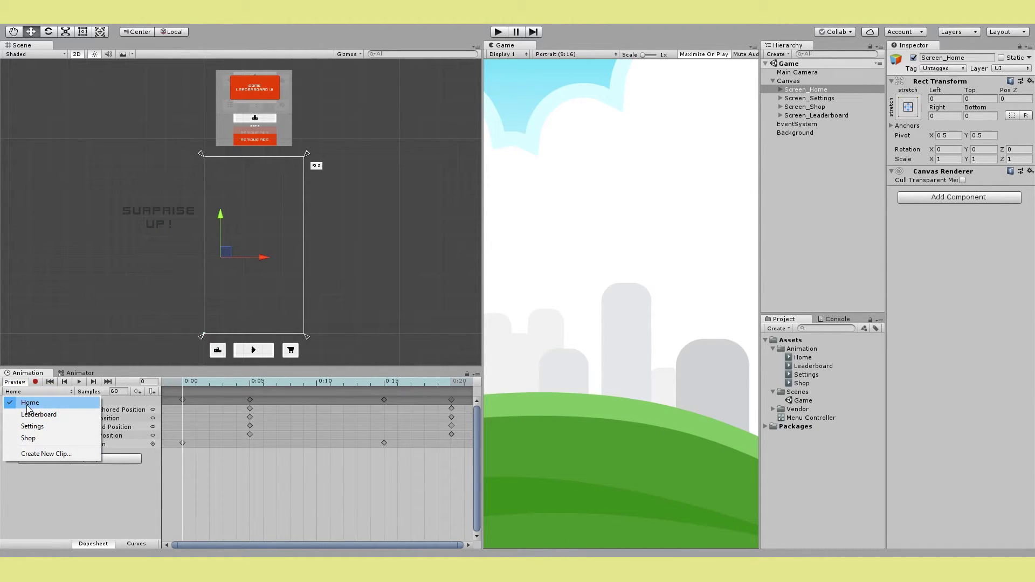
pyautogui.click(115, 487)
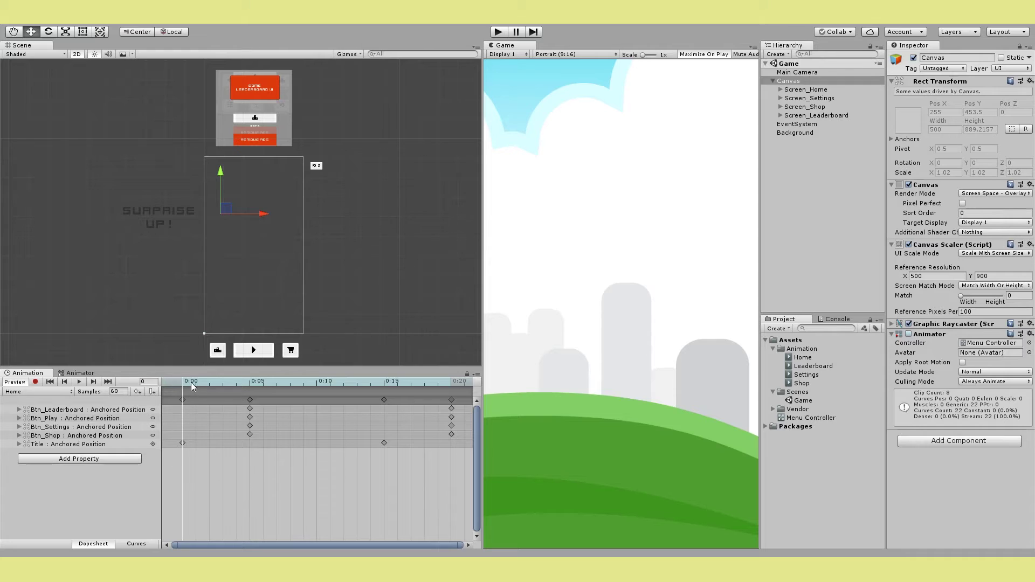
pyautogui.moveTo(200, 384); pyautogui.dragTo(52, 388)
pyautogui.moveTo(194, 388); pyautogui.dragTo(348, 385)
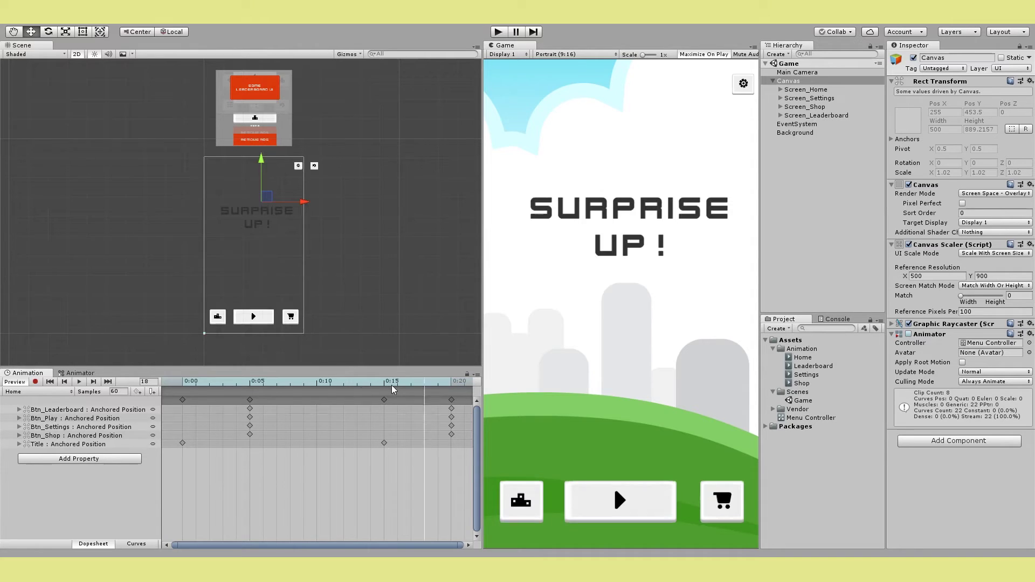
pyautogui.click(184, 383)
pyautogui.moveTo(201, 387)
pyautogui.mouseDown()
pyautogui.moveTo(273, 388)
pyautogui.moveTo(185, 389)
pyautogui.moveTo(452, 380)
pyautogui.moveTo(198, 389)
pyautogui.mouseUp()
pyautogui.click(37, 391)
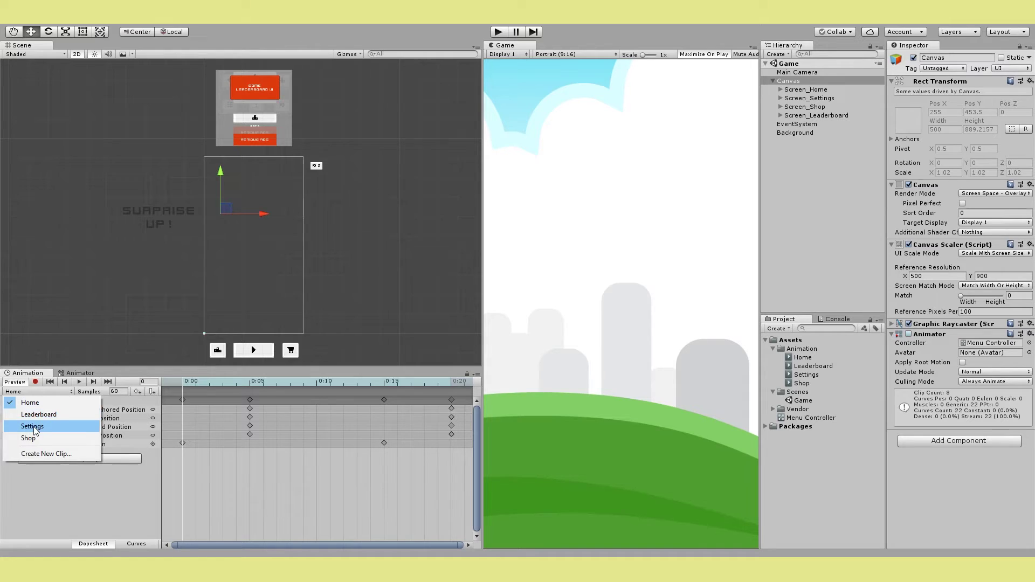
# Scrub the Settings, Shop and Leaderboard clips to watch each panel slide in
pyautogui.click(24, 425)
pyautogui.moveTo(185, 386); pyautogui.dragTo(266, 384)
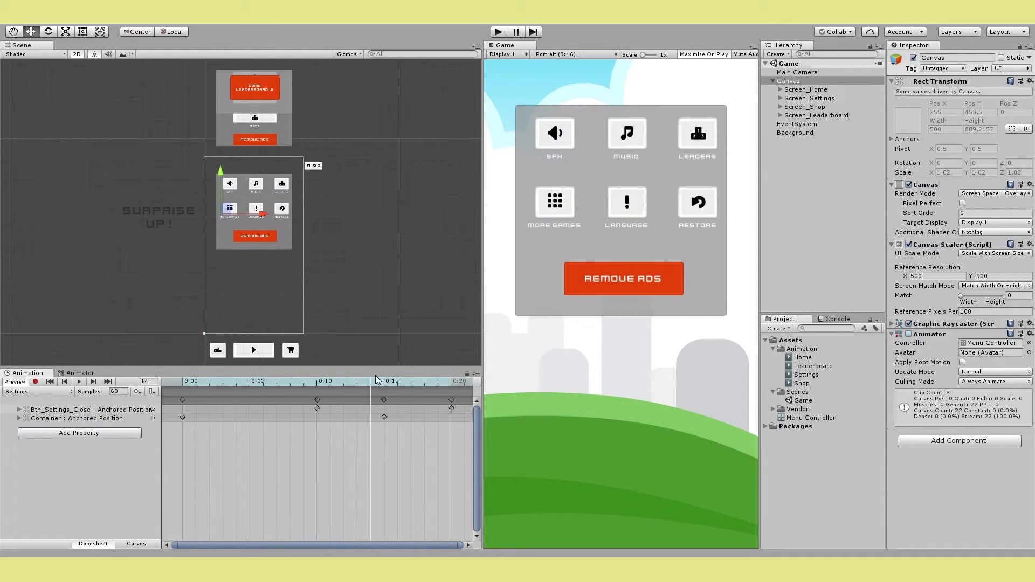
pyautogui.moveTo(376, 381)
pyautogui.mouseDown()
pyautogui.moveTo(465, 381)
pyautogui.moveTo(173, 385)
pyautogui.moveTo(360, 384)
pyautogui.mouseUp()
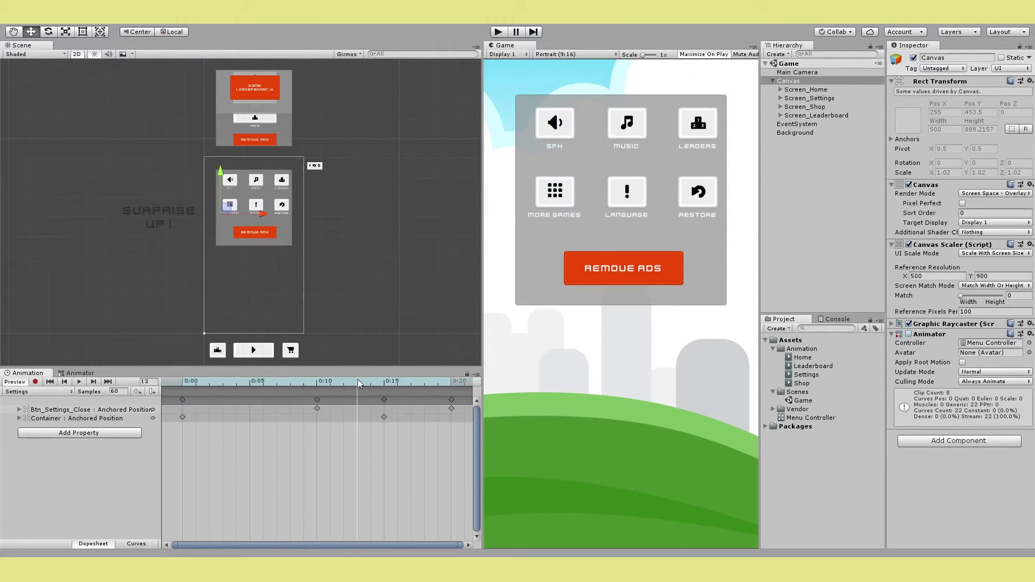
pyautogui.click(38, 391)
pyautogui.click(33, 439)
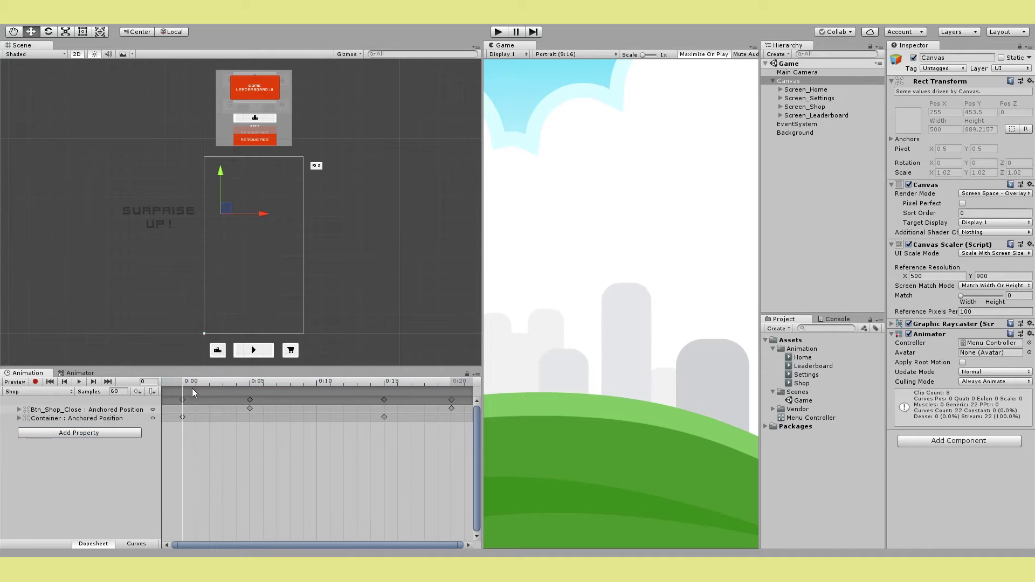
pyautogui.moveTo(193, 393); pyautogui.dragTo(468, 390)
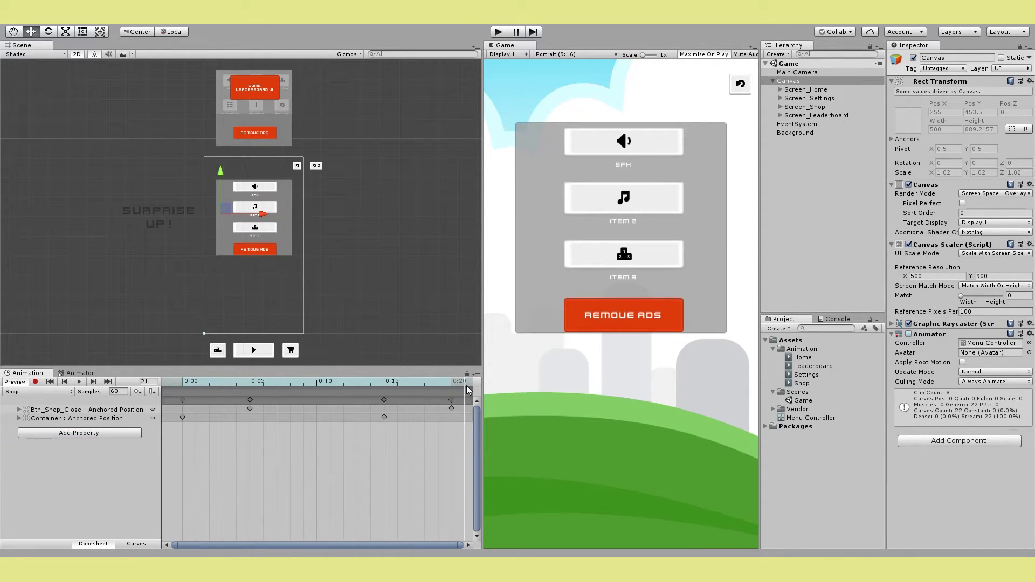
pyautogui.click(38, 391)
pyautogui.click(29, 414)
pyautogui.moveTo(186, 384); pyautogui.dragTo(430, 379)
# Select the Settings, Shop and Leaderboard states in Menu Controller, then deselect to view Base Layer
pyautogui.click(80, 372)
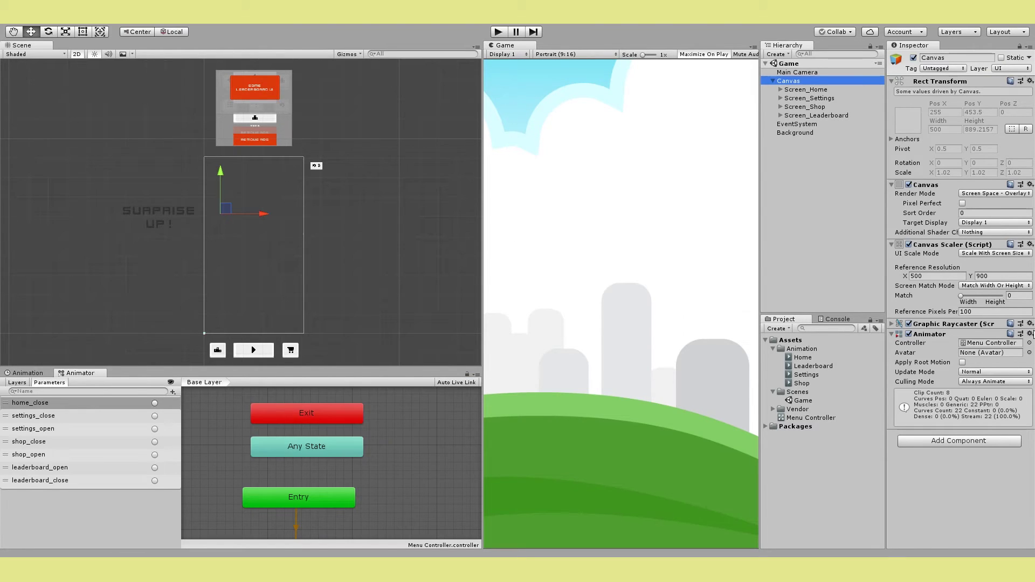
pyautogui.click(991, 344)
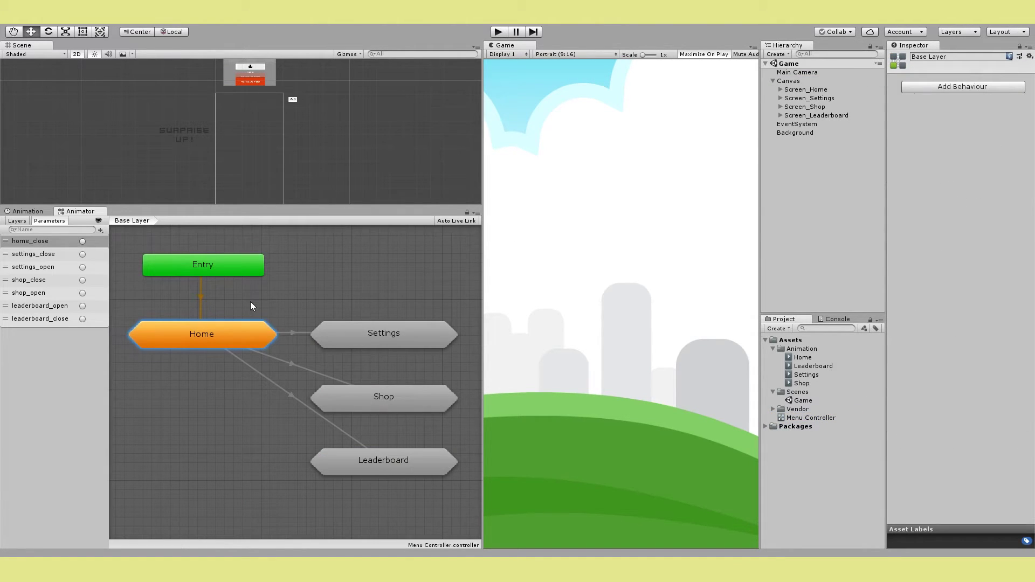
pyautogui.click(367, 331)
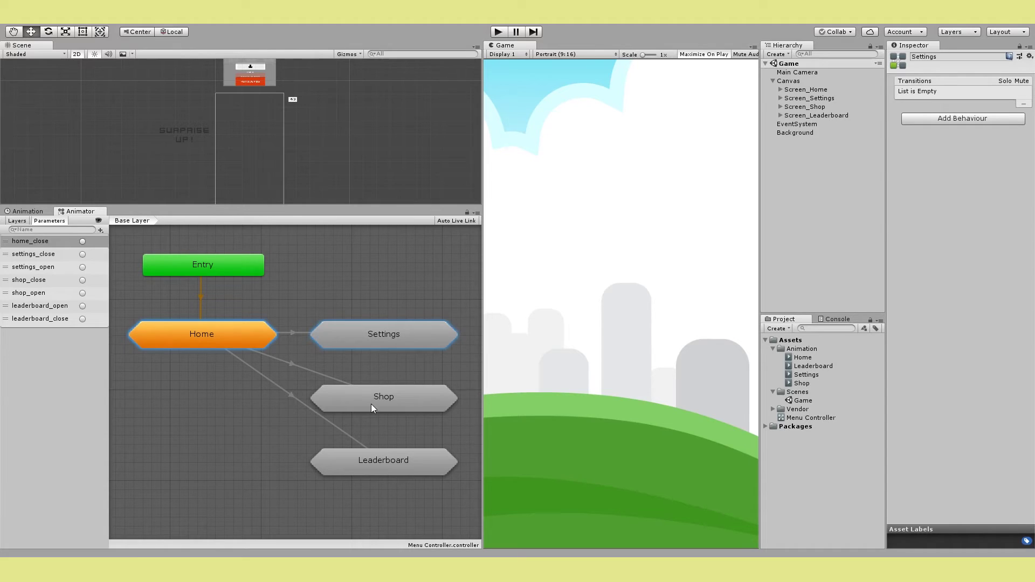
pyautogui.click(371, 403)
pyautogui.click(381, 458)
pyautogui.click(152, 378)
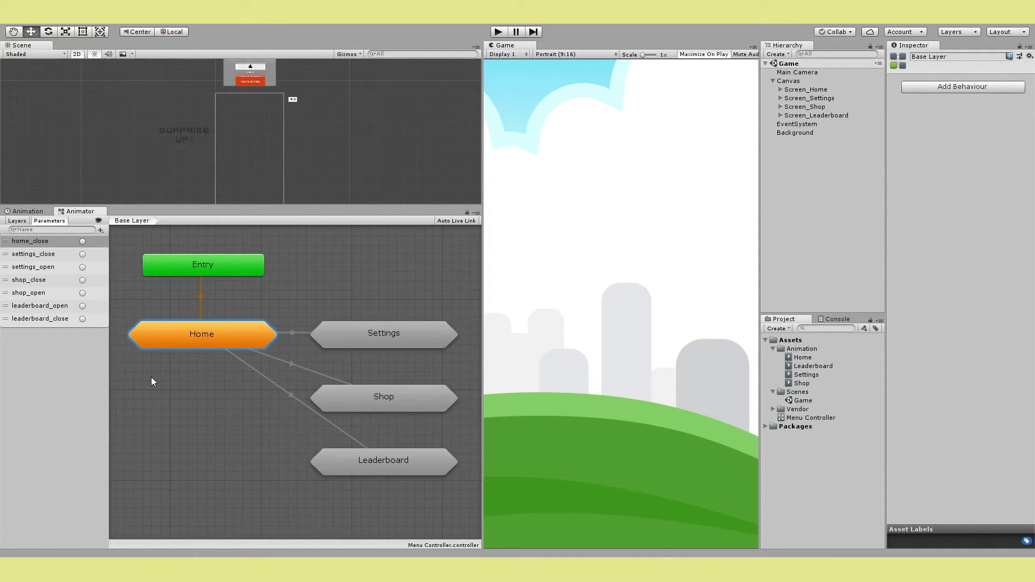
# Add a New StateMachine to the Base Layer graph, then delete it
pyautogui.rightClick(151, 381)
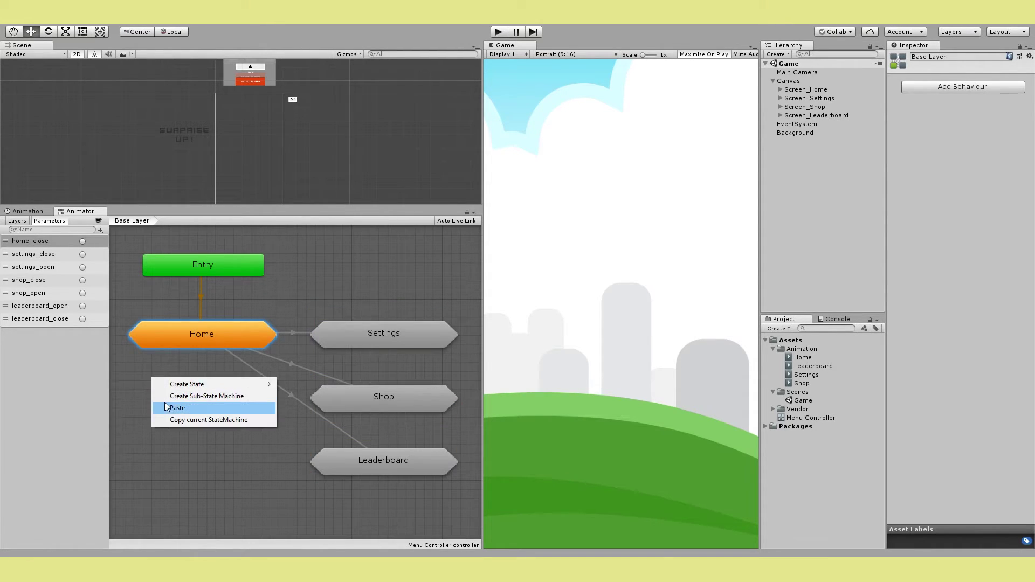
pyautogui.click(211, 397)
pyautogui.click(192, 329)
pyautogui.click(215, 394)
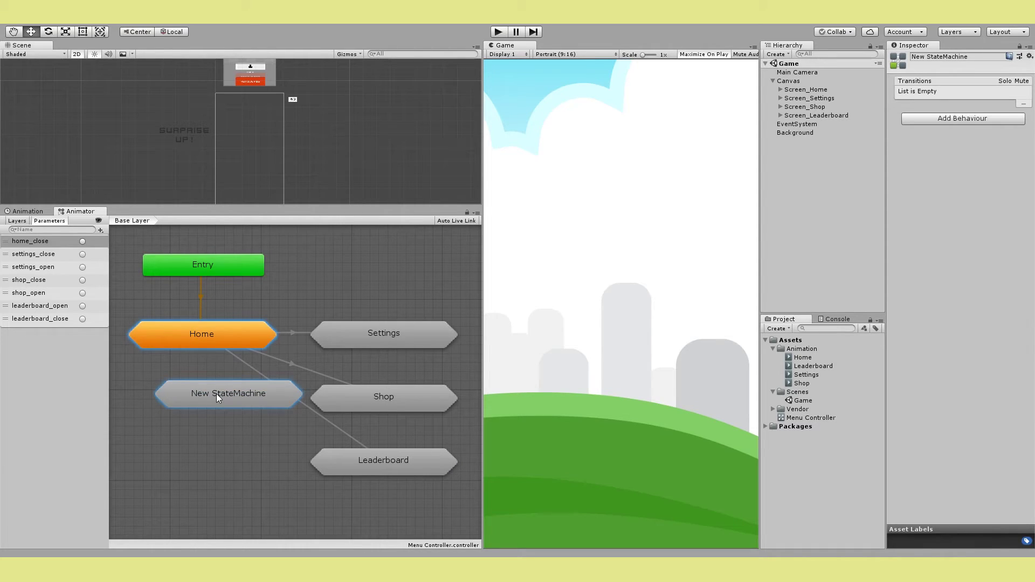
pyautogui.press('Delete')
# Open the Settings sub-state machine and inspect its Enter, Idle and Exit states
pyautogui.click(325, 335)
pyautogui.click(365, 408)
pyautogui.click(372, 462)
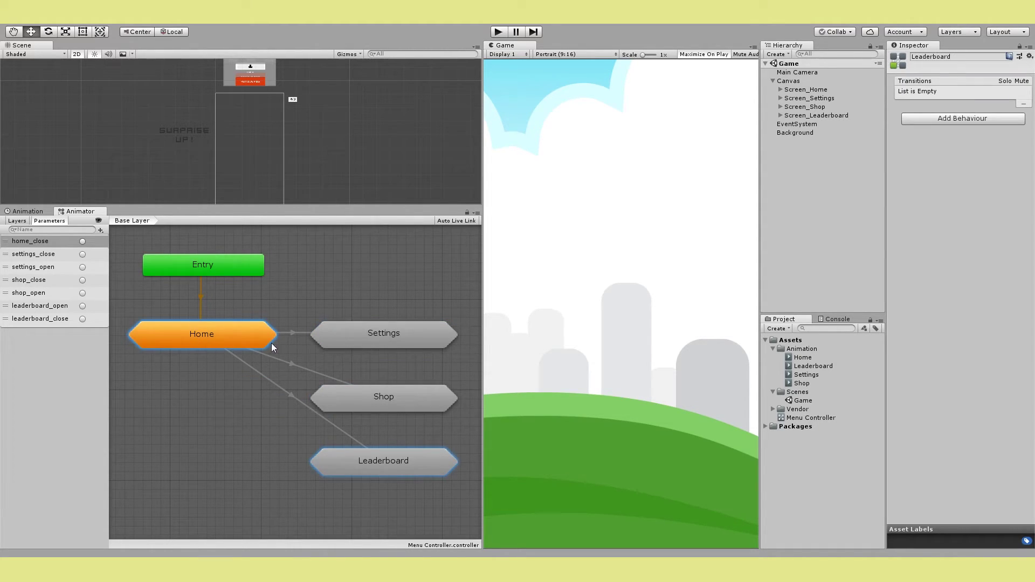
pyautogui.doubleClick(378, 335)
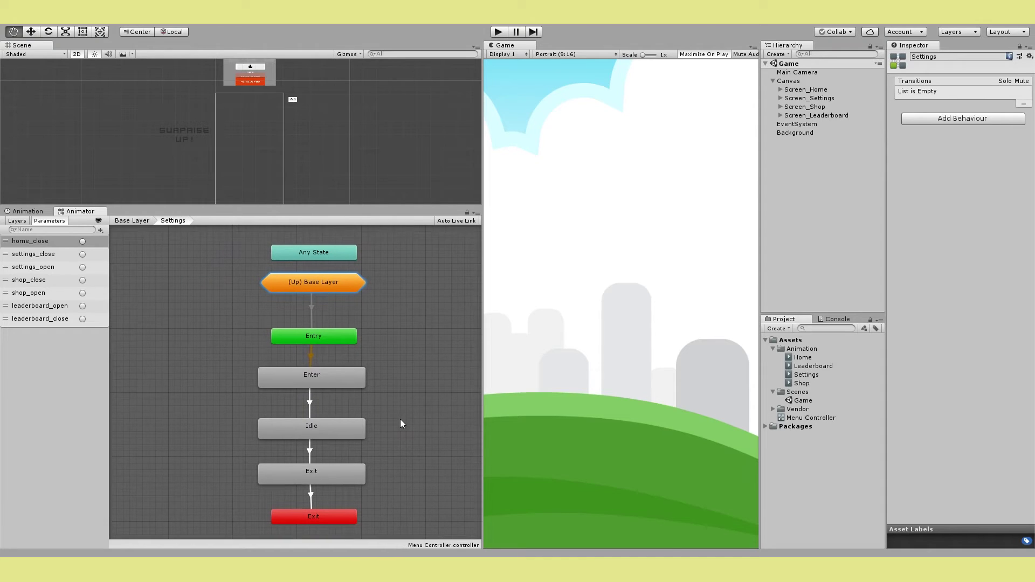
pyautogui.click(328, 371)
pyautogui.click(314, 422)
pyautogui.click(315, 465)
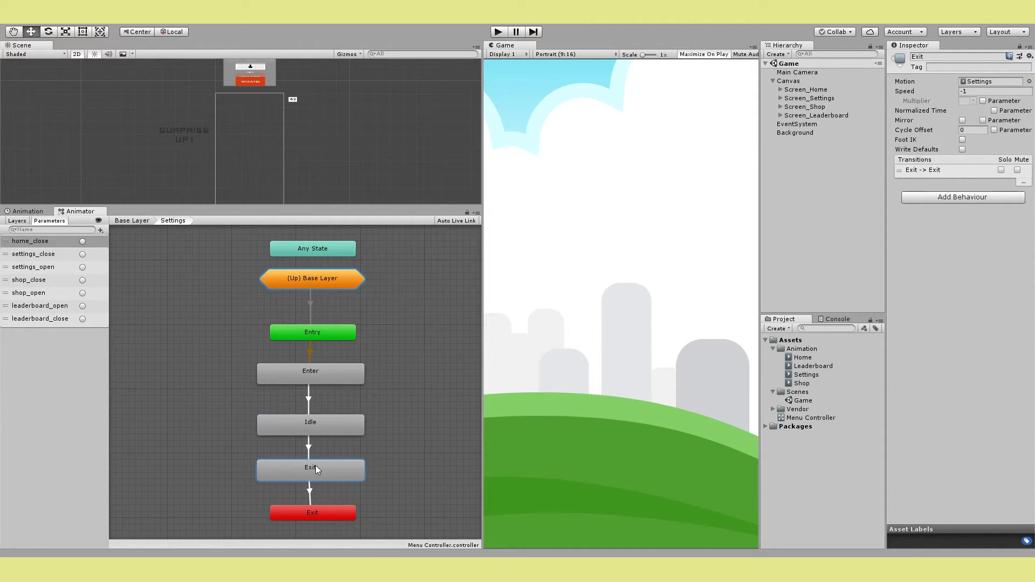
pyautogui.click(324, 372)
pyautogui.click(317, 421)
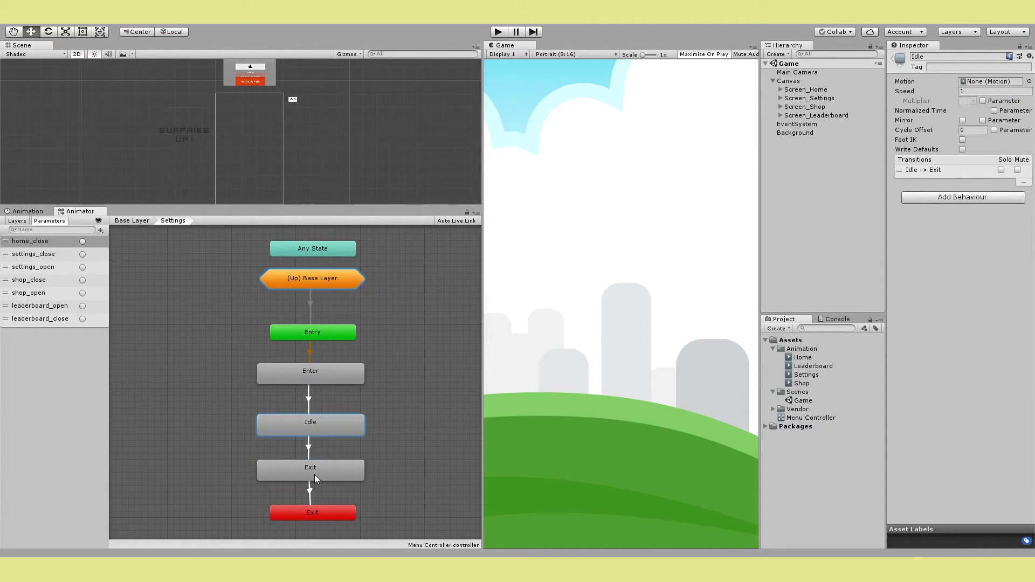
pyautogui.click(315, 471)
pyautogui.click(324, 399)
pyautogui.click(132, 220)
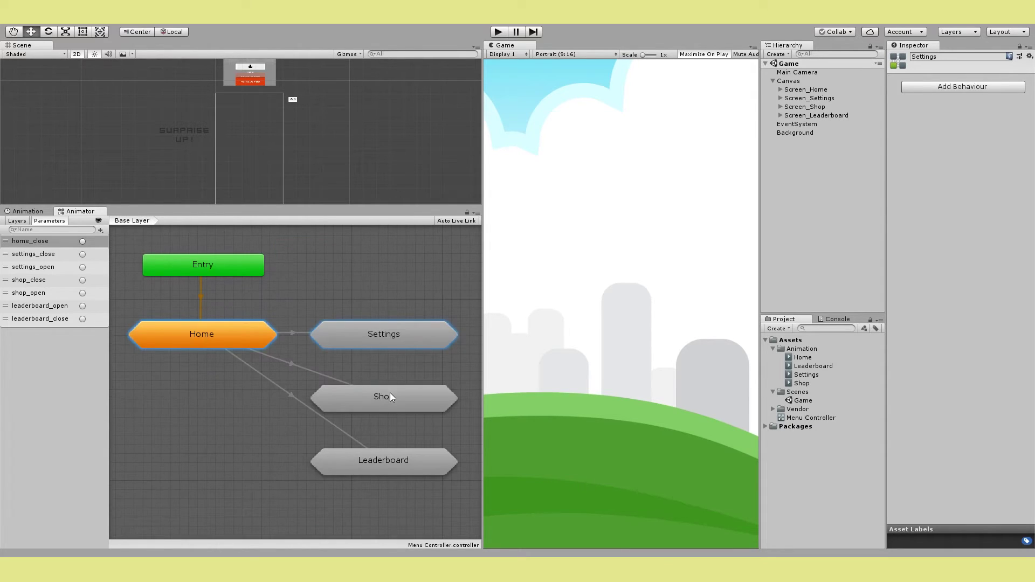
# Open the Home sub-state machine and inspect its Exit state
pyautogui.doubleClick(253, 335)
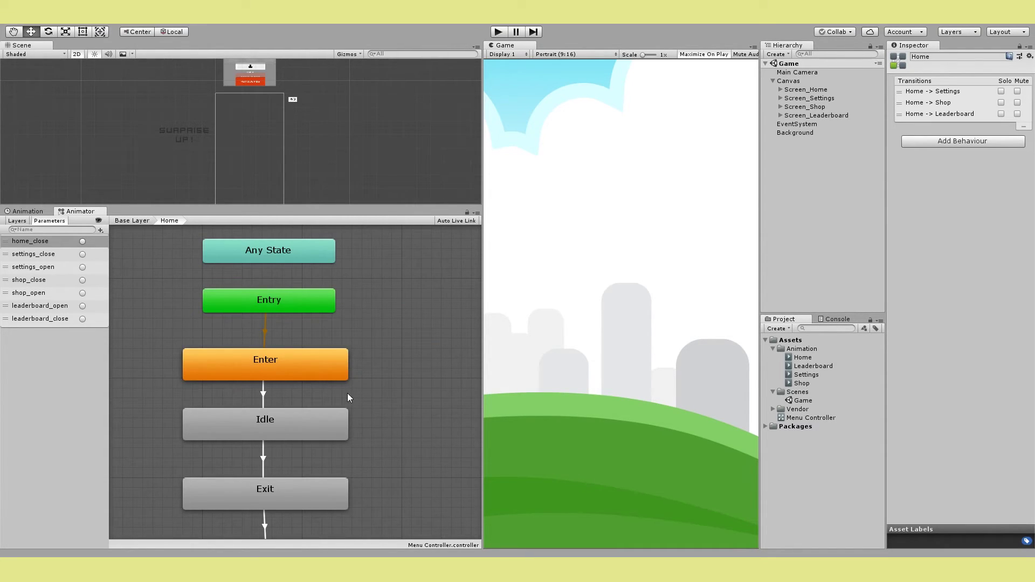
pyautogui.scroll(-3, 329, 395)
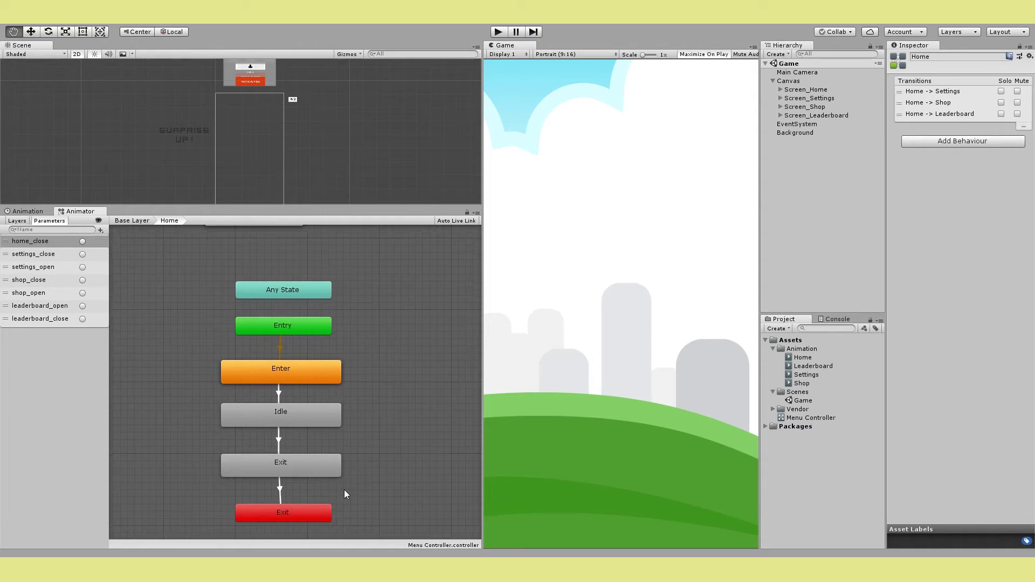
pyautogui.moveTo(344, 489); pyautogui.dragTo(361, 467, button='middle')
pyautogui.click(300, 434)
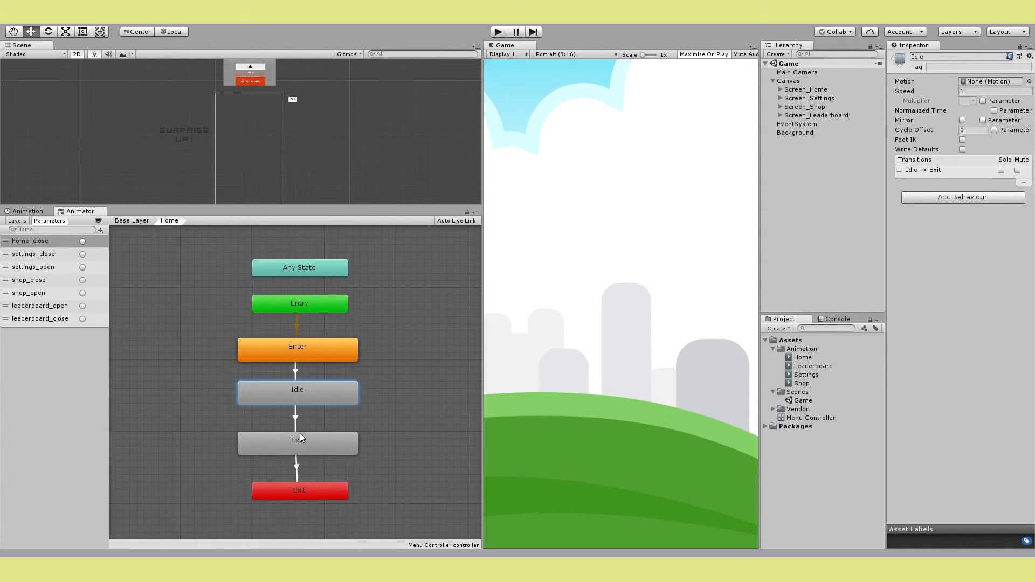
pyautogui.click(146, 224)
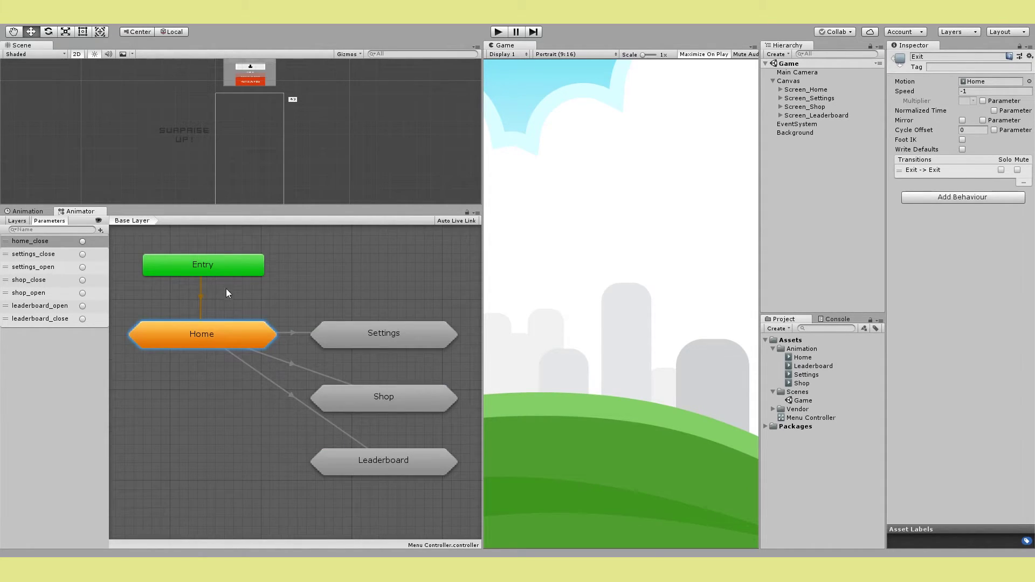
# Inspect the Shop sub-state machine's Idle and Exit states, then reopen the Home sub-state machine
pyautogui.doubleClick(376, 390)
pyautogui.scroll(-3, 358, 478)
pyautogui.moveTo(374, 506); pyautogui.dragTo(381, 437, button='middle')
pyautogui.click(300, 444)
pyautogui.click(312, 493)
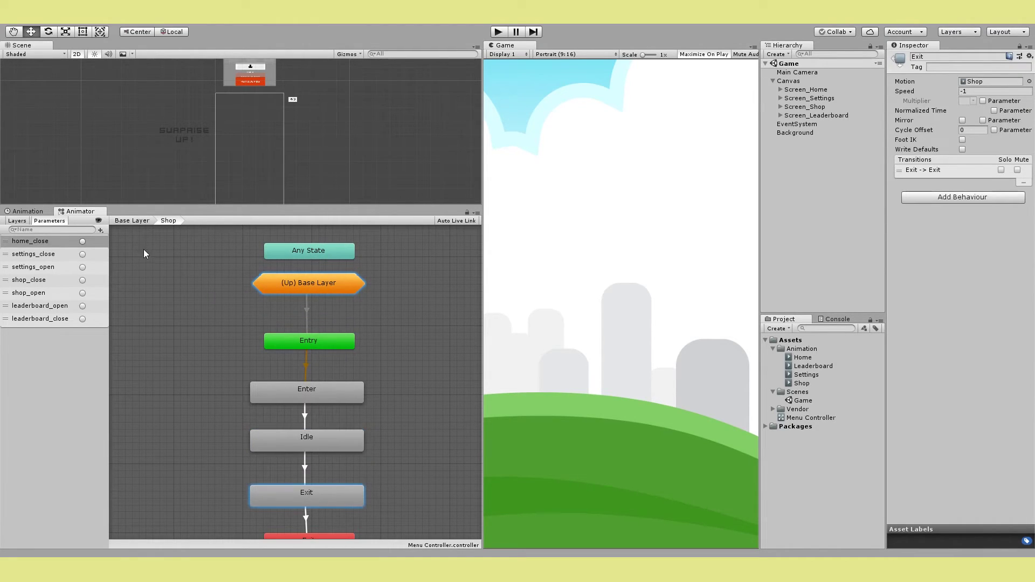
pyautogui.click(138, 224)
pyautogui.doubleClick(414, 296)
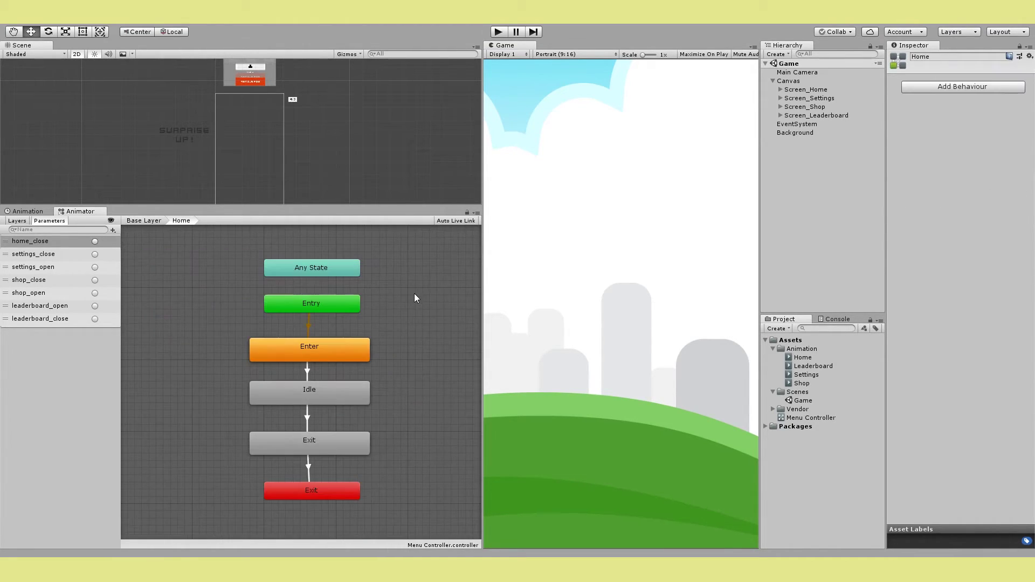
# Confirm the Settings Enter and Exit states play the Settings clip, Exit at speed -1, and check Idle
pyautogui.click(136, 222)
pyautogui.doubleClick(384, 335)
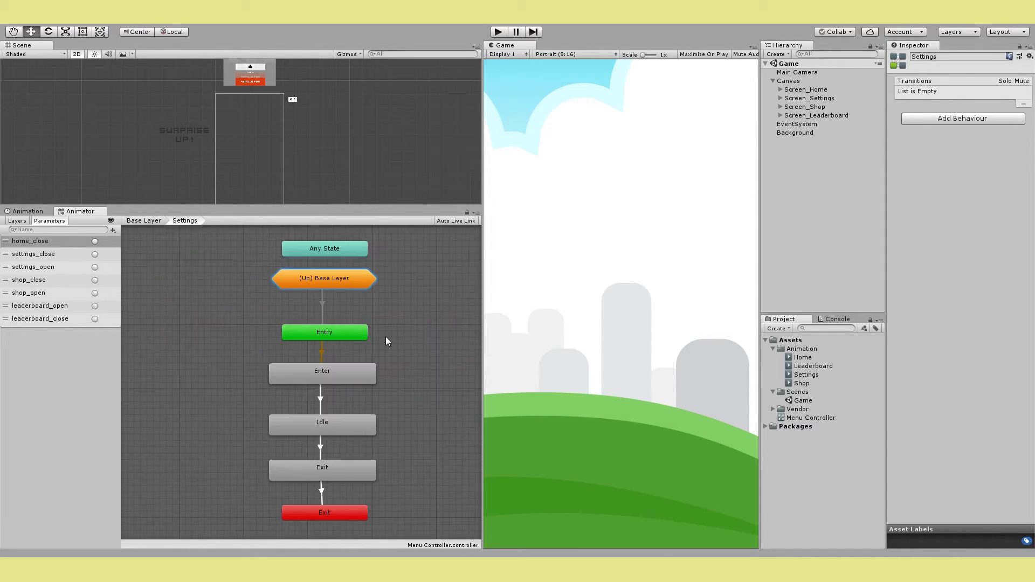
pyautogui.click(326, 372)
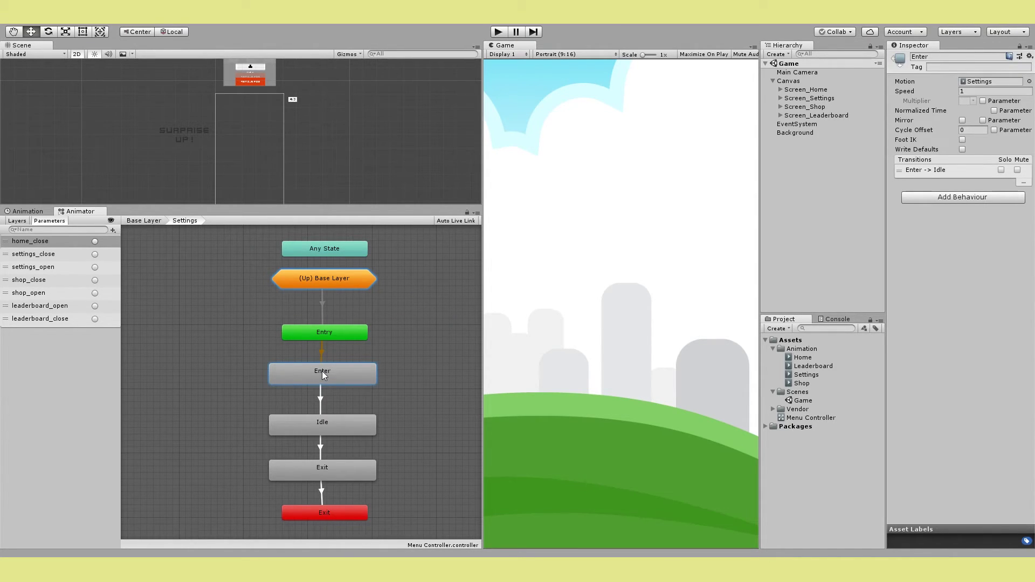
pyautogui.click(980, 81)
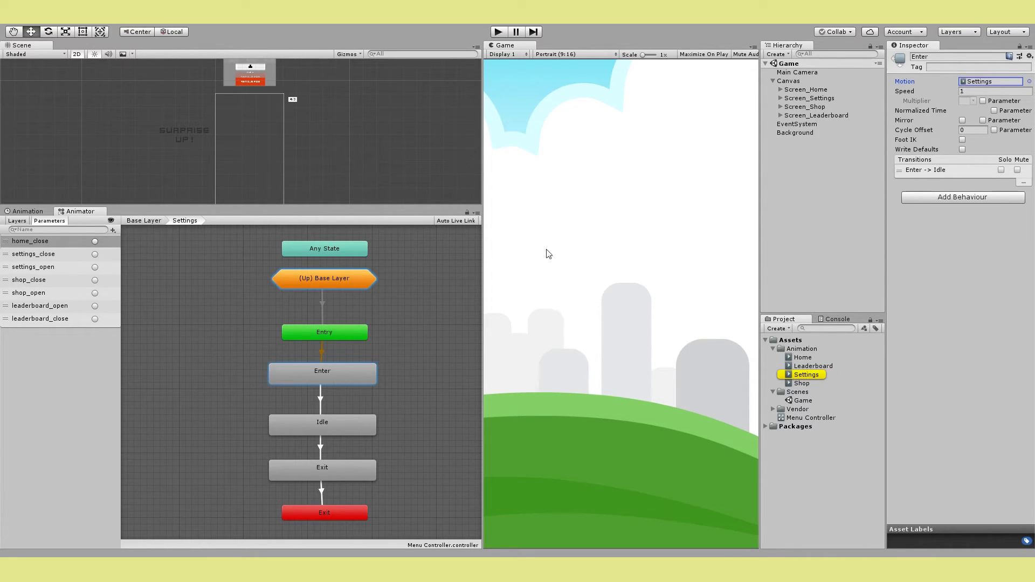
pyautogui.click(332, 471)
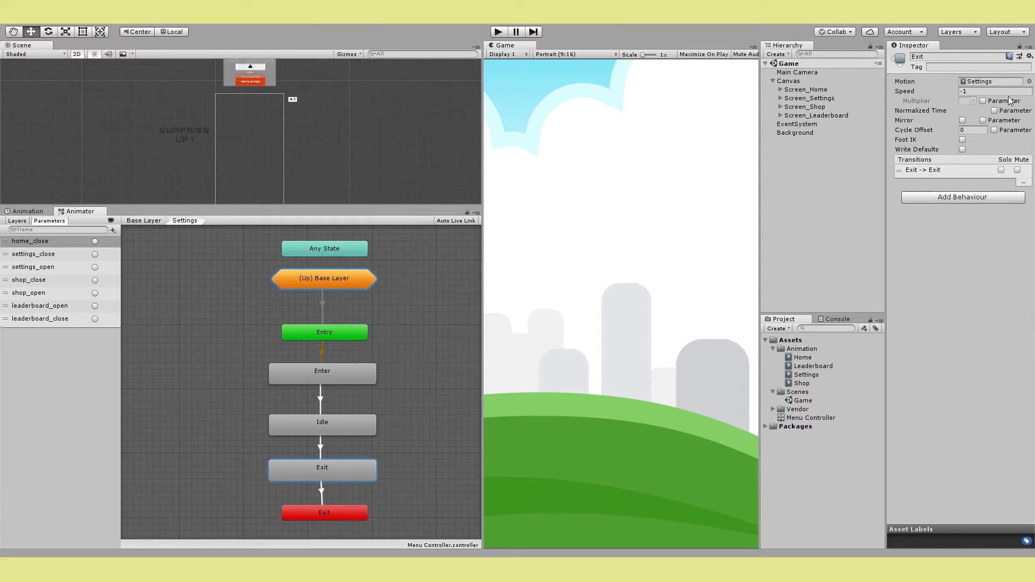
pyautogui.click(994, 81)
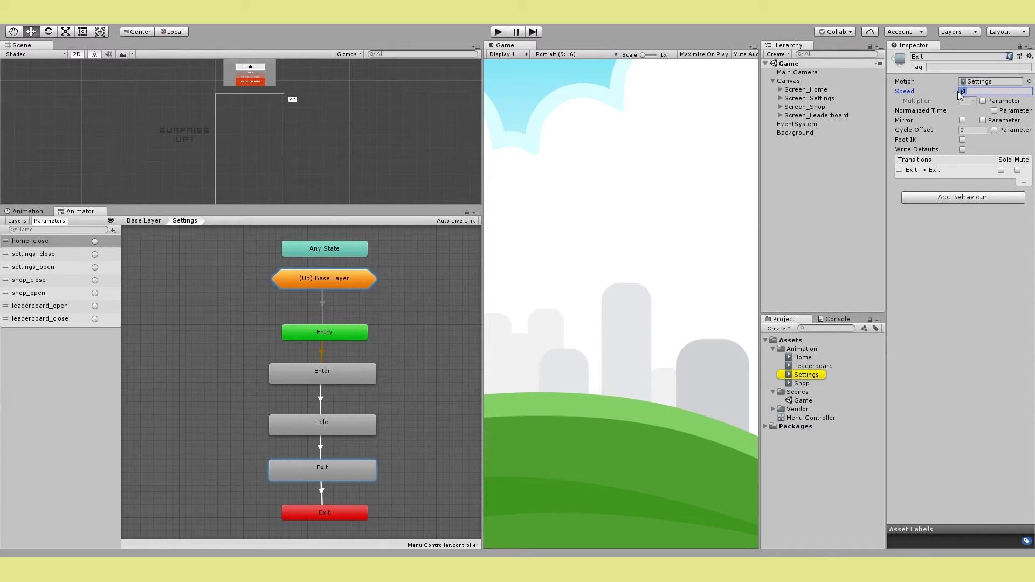
pyautogui.click(811, 198)
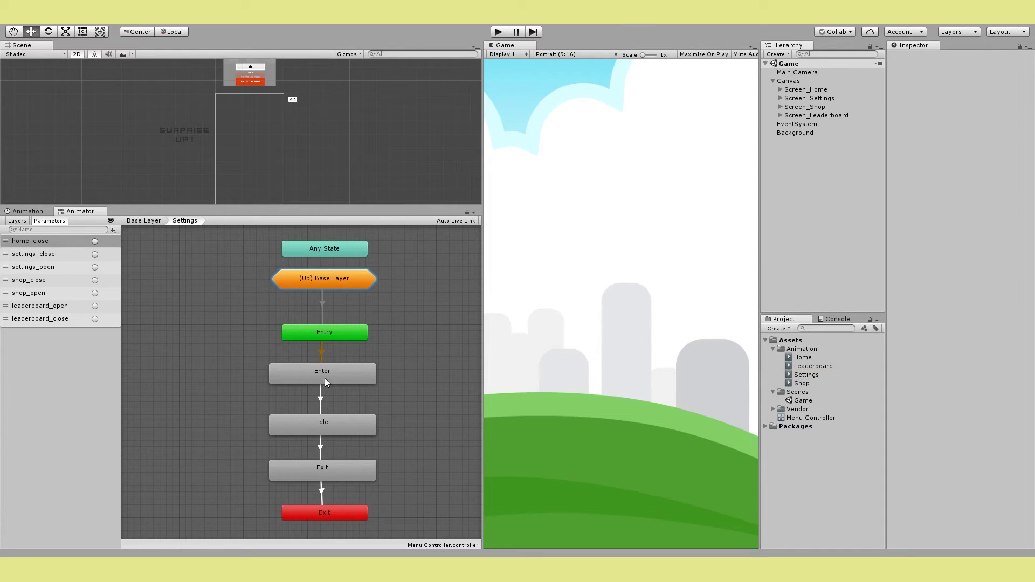
pyautogui.click(335, 426)
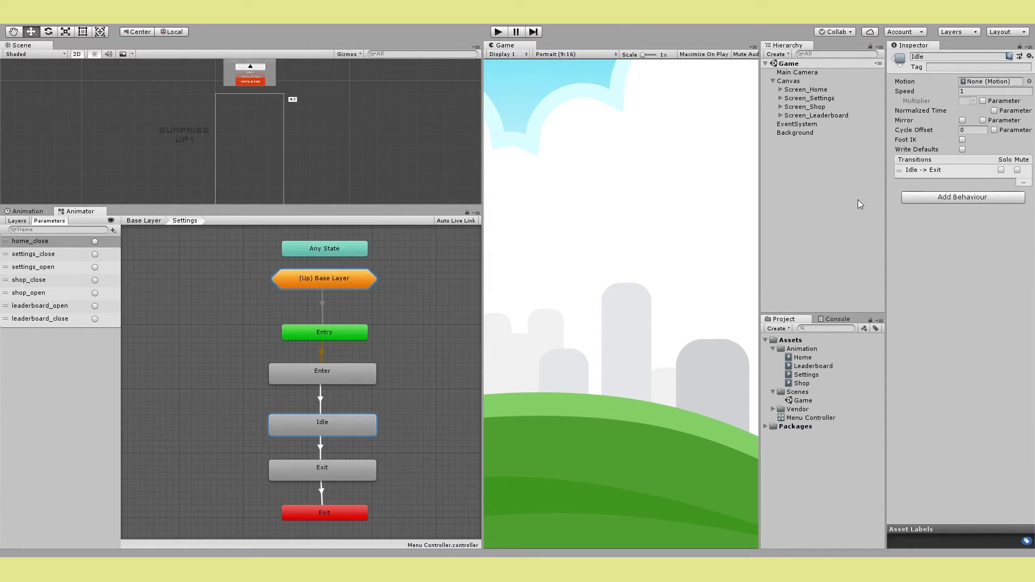
pyautogui.click(141, 220)
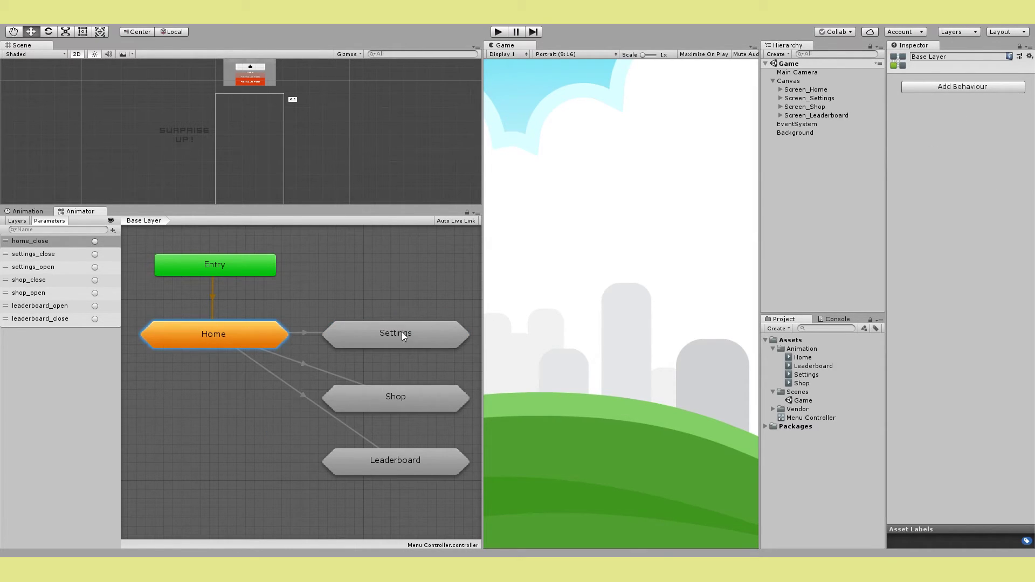
pyautogui.rightClick(273, 334)
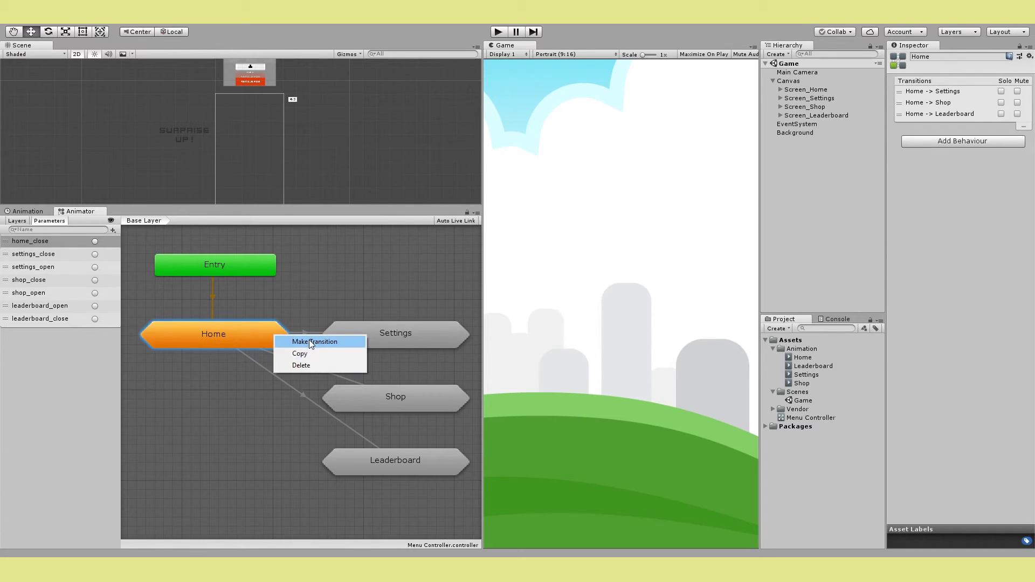
pyautogui.click(328, 312)
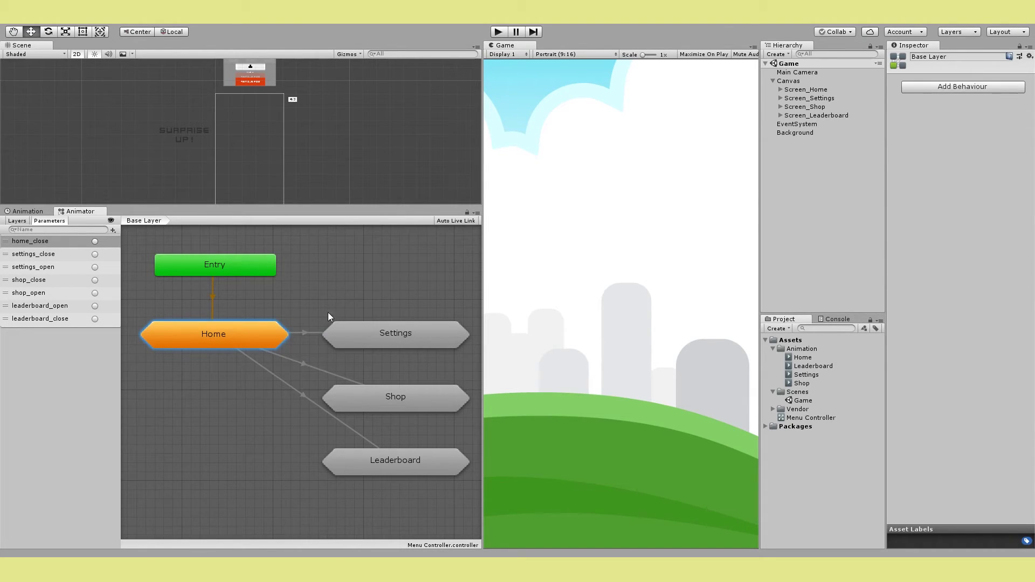
pyautogui.click(308, 335)
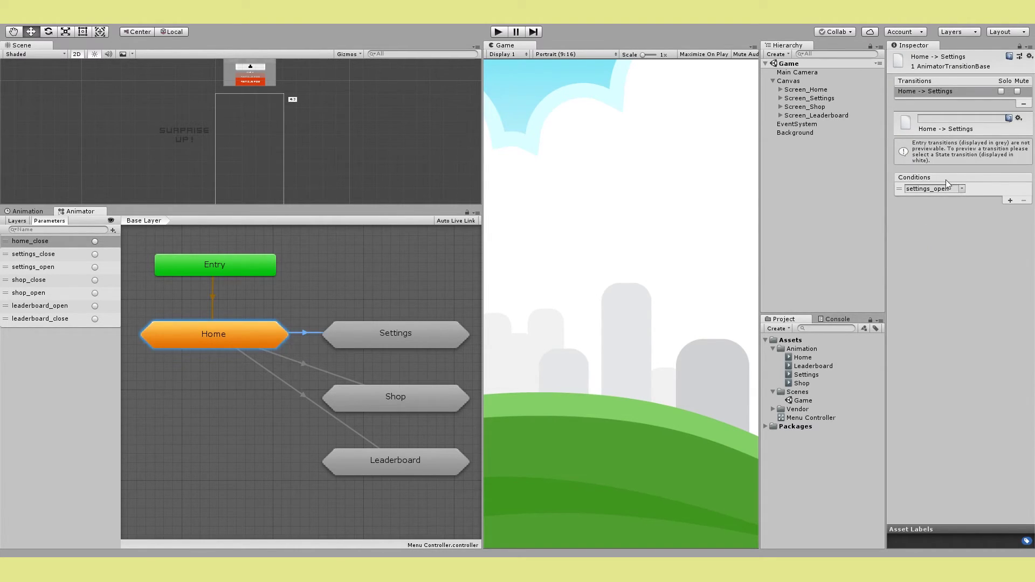
pyautogui.click(960, 190)
pyautogui.click(934, 247)
pyautogui.click(33, 266)
pyautogui.click(305, 334)
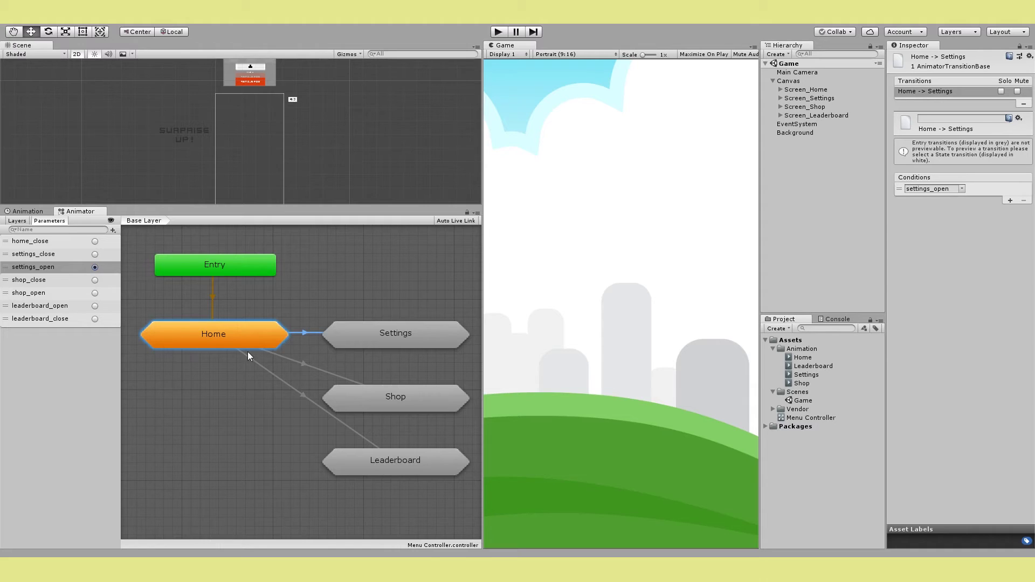
pyautogui.click(403, 340)
# Open the Settings sub-state machine and review its Entry, Enter state and clip, and Idle state
pyautogui.doubleClick(387, 337)
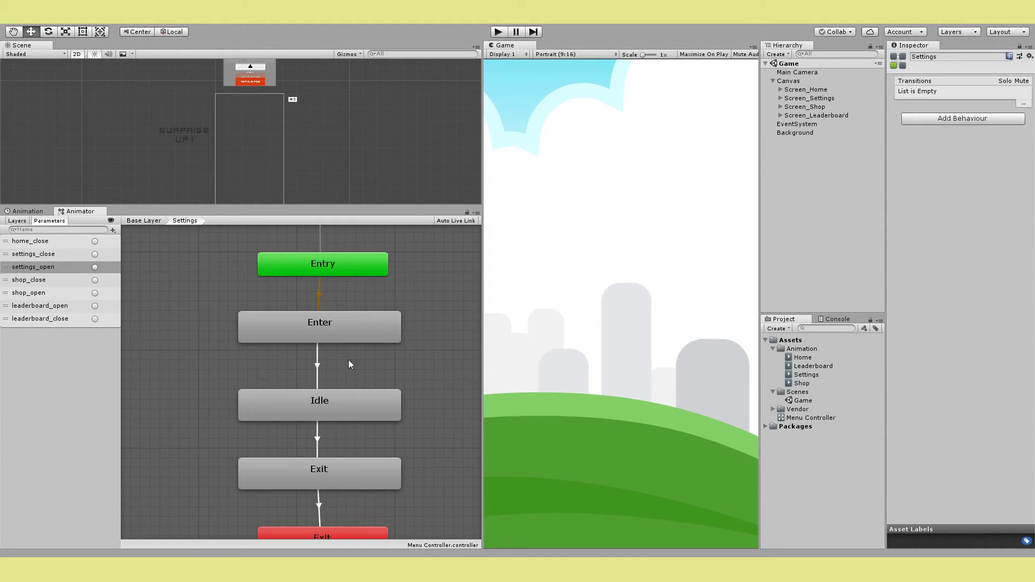
pyautogui.click(324, 265)
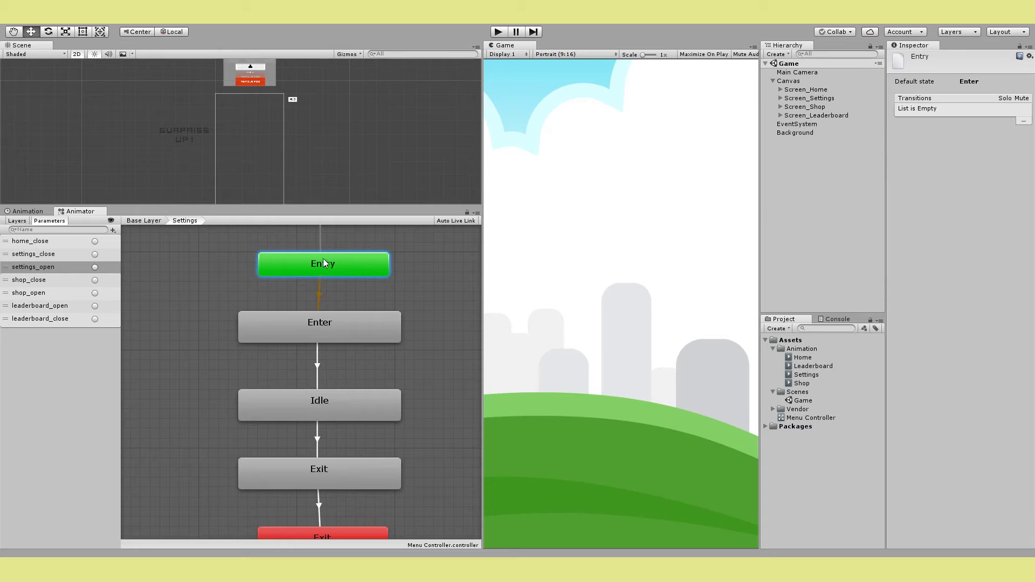
pyautogui.click(320, 325)
pyautogui.click(976, 82)
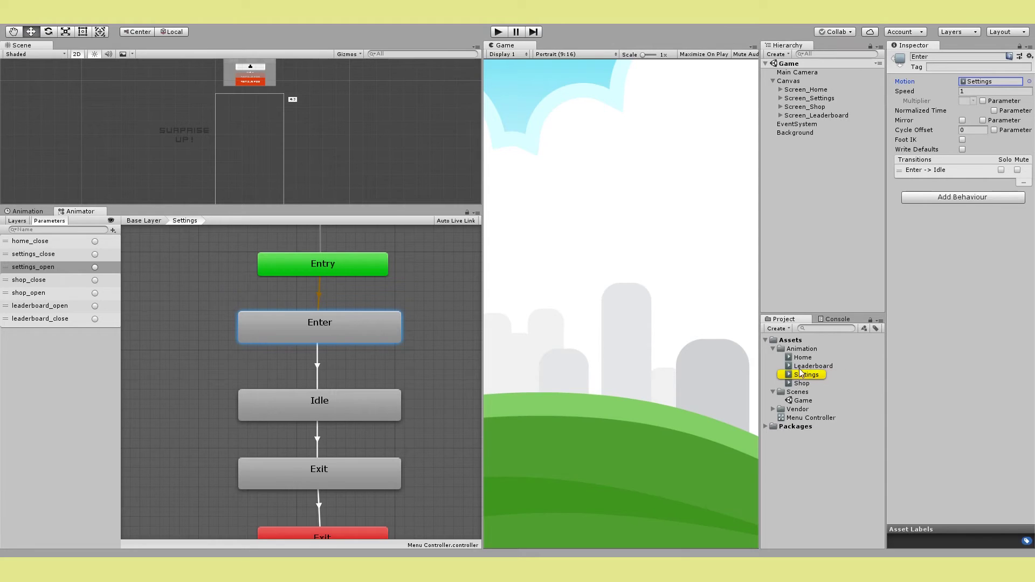
pyautogui.click(326, 406)
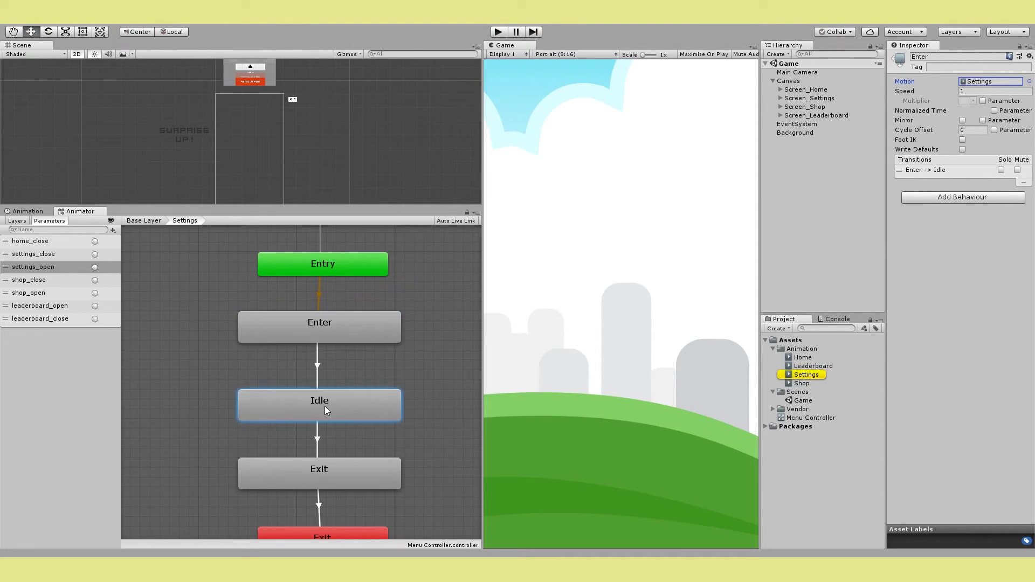
# Inspect the Enter-to-Idle and Idle-to-Exit transitions, confirming the settings_close condition
pyautogui.click(318, 358)
pyautogui.click(318, 439)
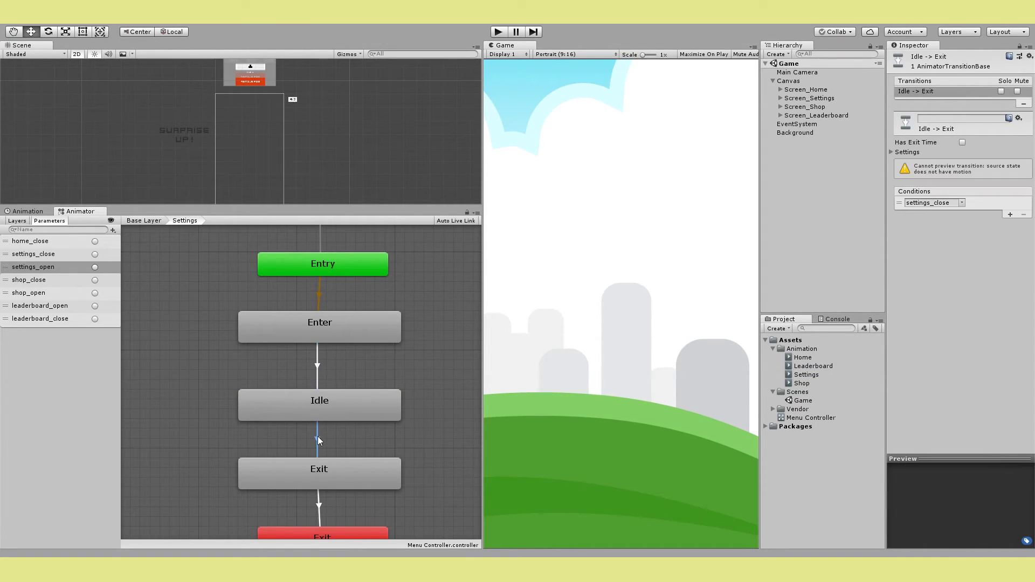
pyautogui.click(322, 405)
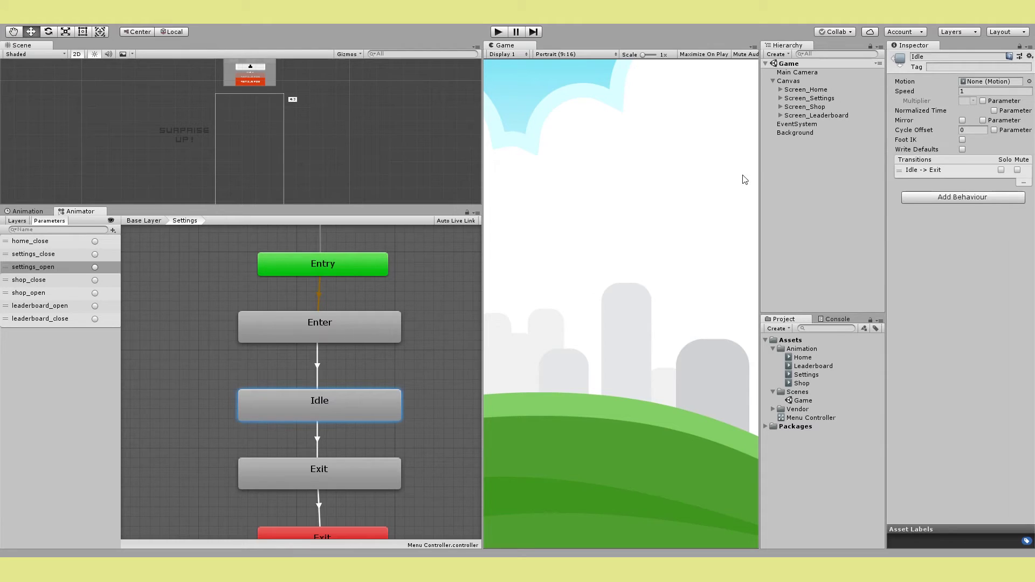
pyautogui.click(315, 443)
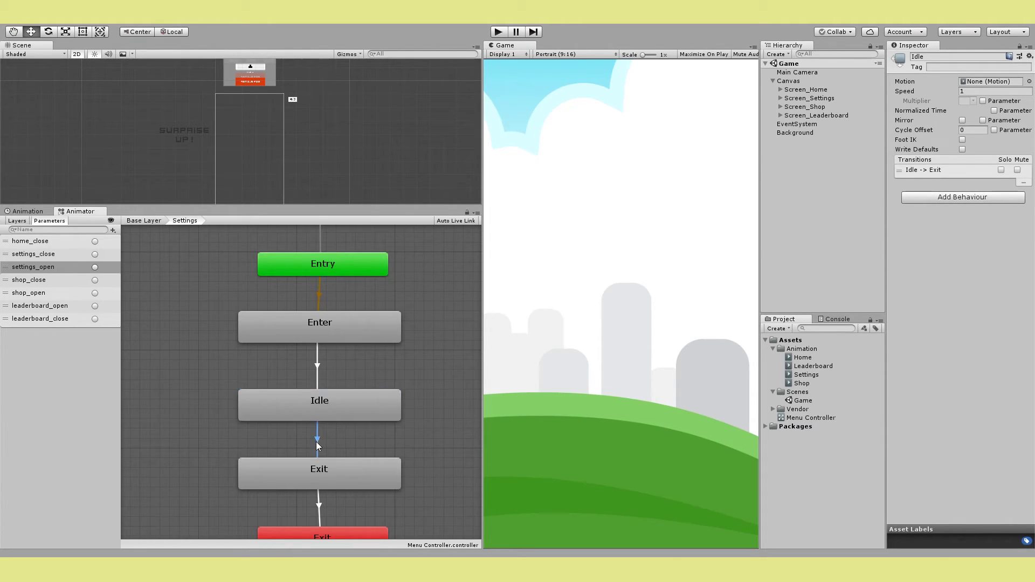
pyautogui.click(962, 203)
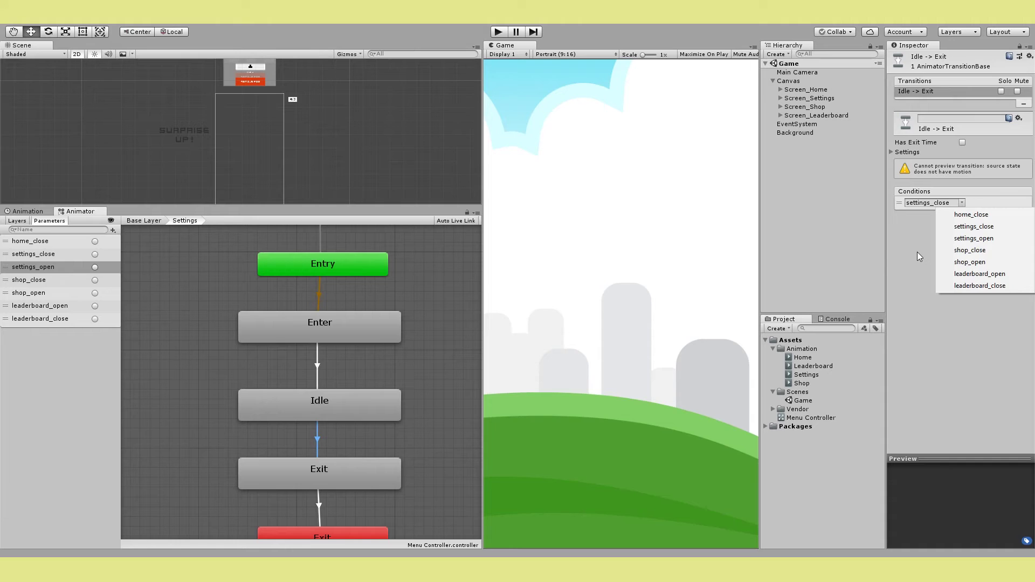
# Review the grey Exit state, its clip and the red Exit node, then return to Base Layer
pyautogui.moveTo(442, 459); pyautogui.dragTo(435, 396, button='middle')
pyautogui.click(311, 409)
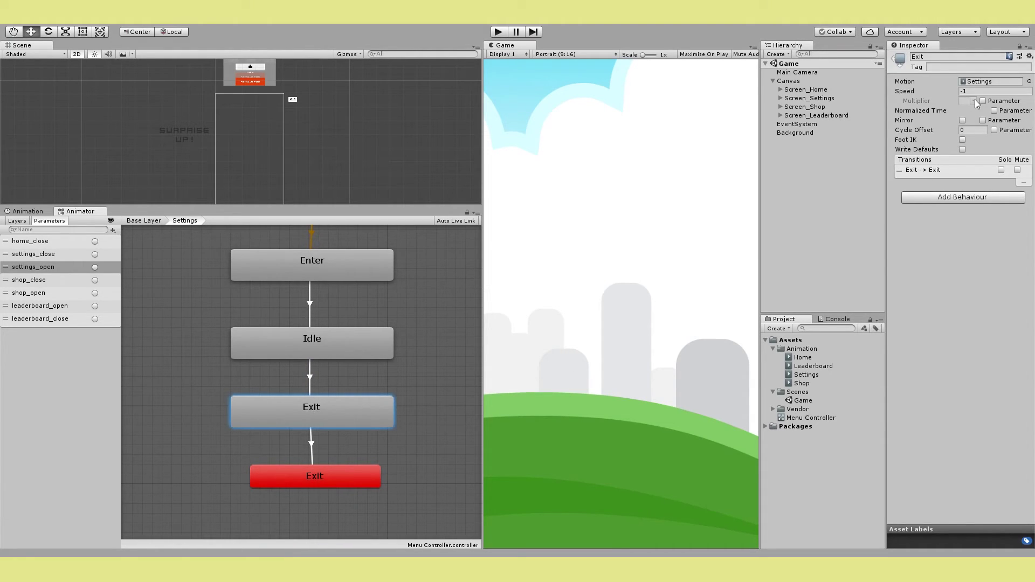
pyautogui.click(980, 82)
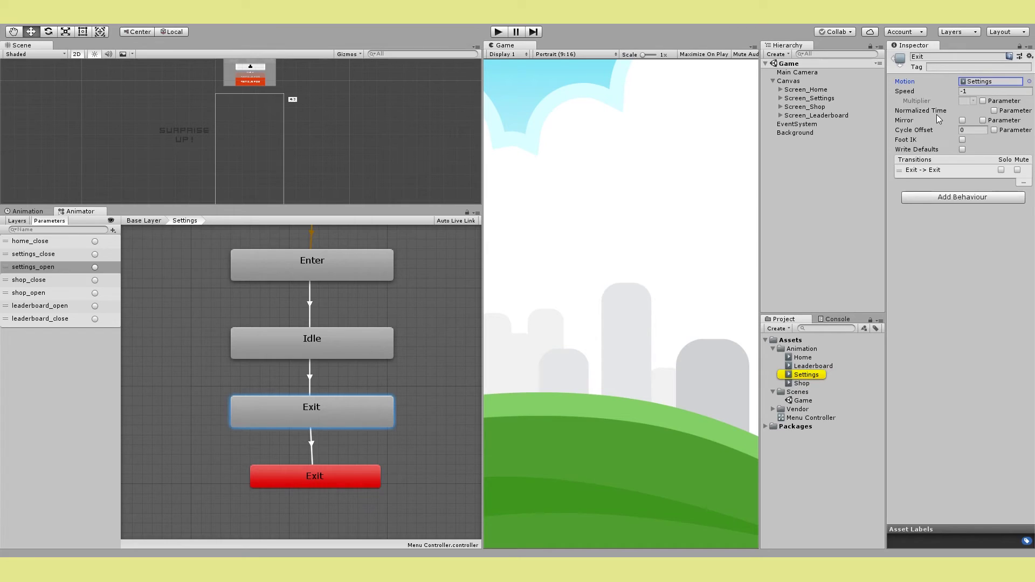
pyautogui.click(306, 476)
pyautogui.click(148, 221)
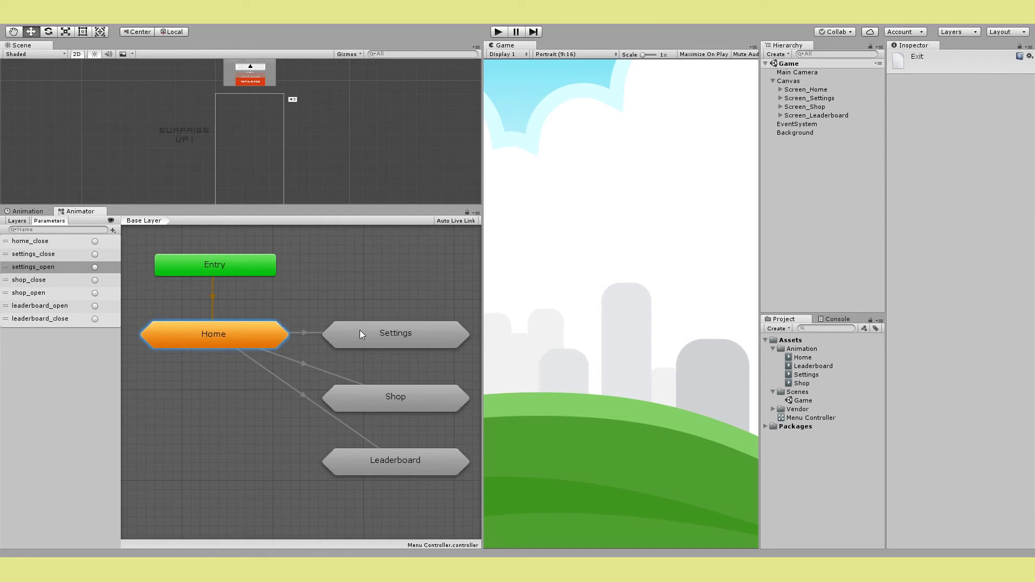
pyautogui.click(303, 368)
pyautogui.click(963, 189)
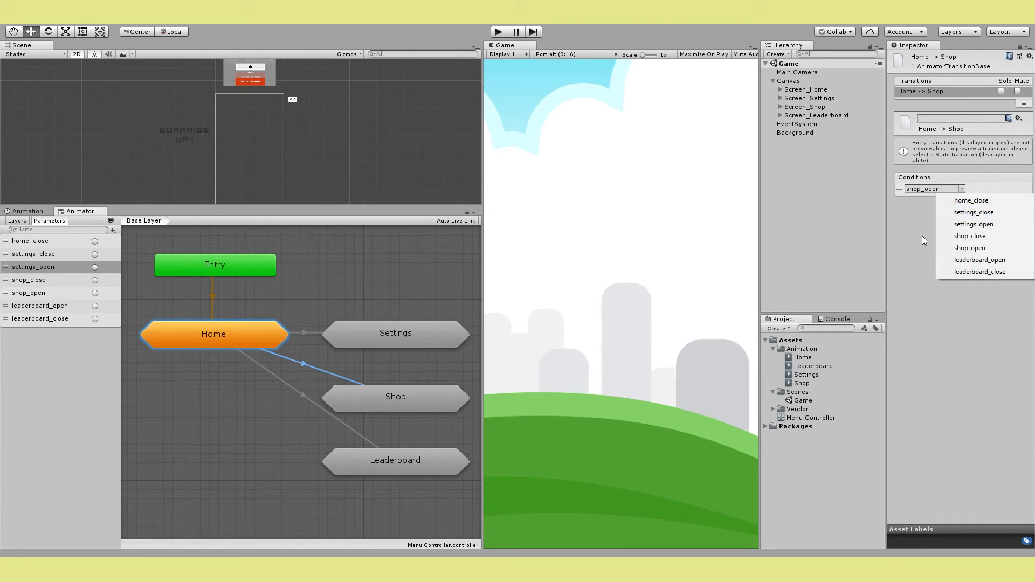
pyautogui.click(922, 235)
pyautogui.doubleClick(374, 392)
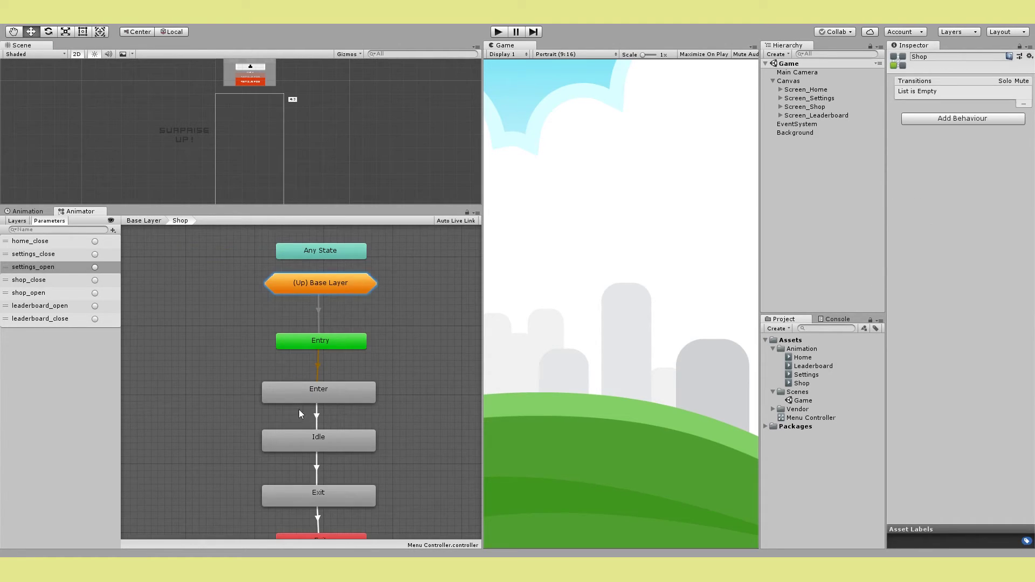
pyautogui.click(326, 391)
pyautogui.click(980, 82)
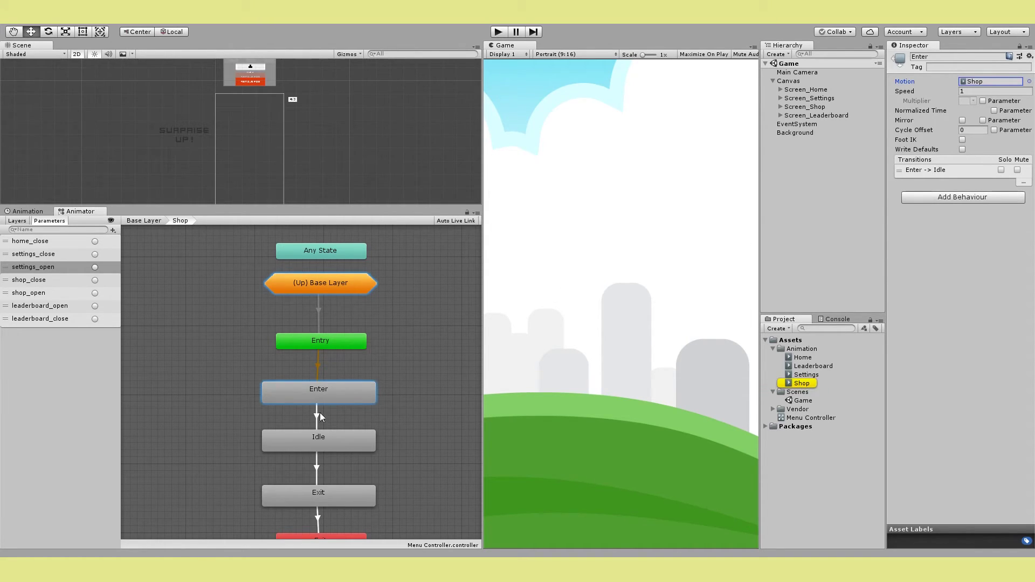
pyautogui.click(316, 438)
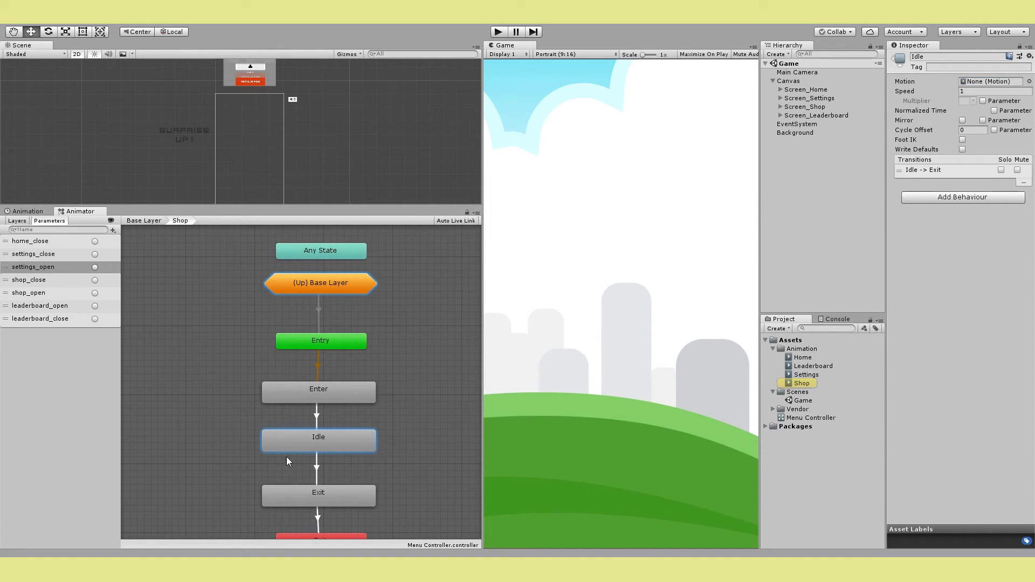
pyautogui.click(318, 467)
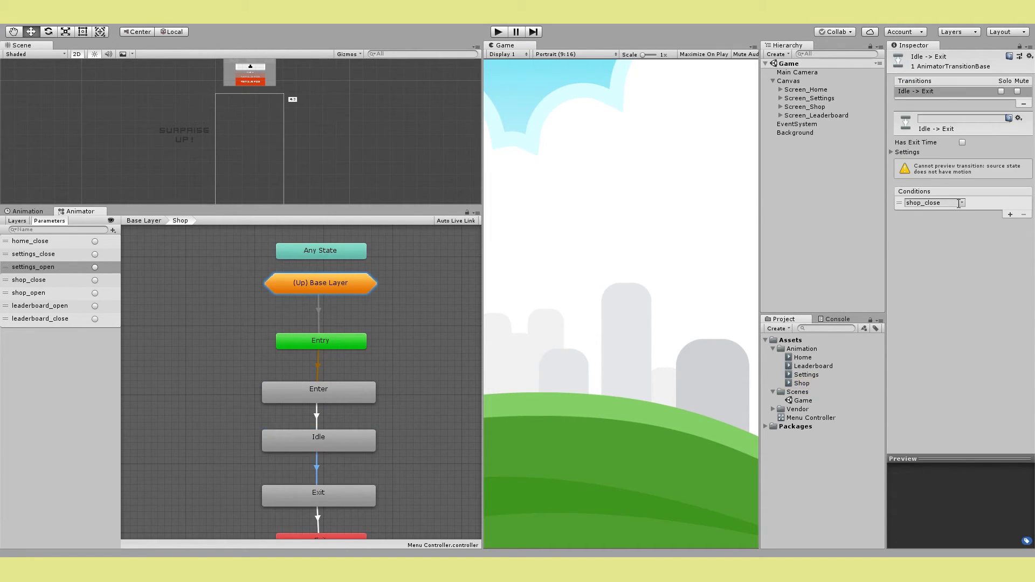
pyautogui.click(330, 495)
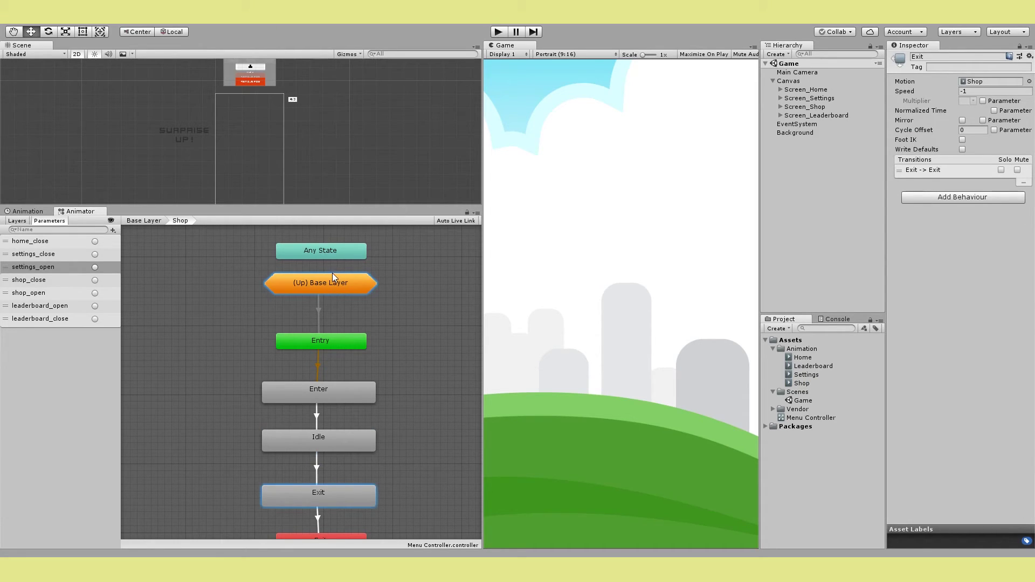
pyautogui.doubleClick(320, 291)
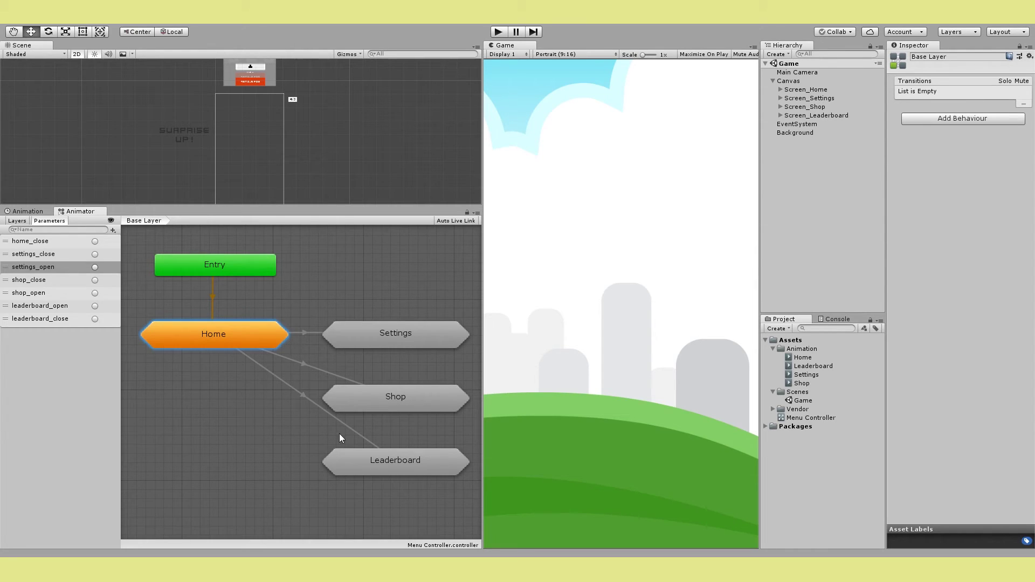
# Enter the Home sub-state machine and select its Enter state
pyautogui.doubleClick(204, 335)
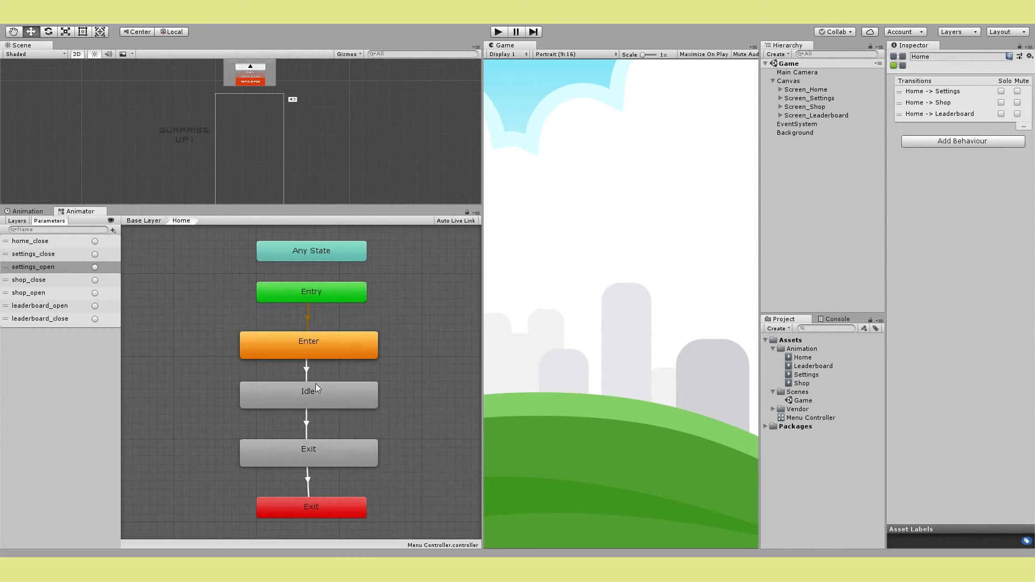
pyautogui.click(305, 338)
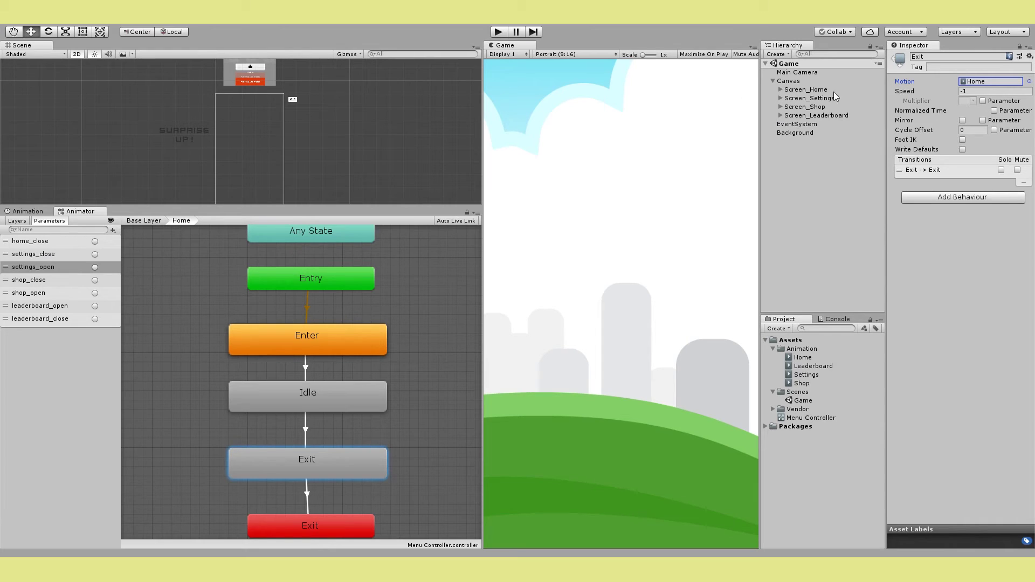
# Select Btn_Leaderboard under Screen_Home and frame it in the Scene view
pyautogui.click(780, 90)
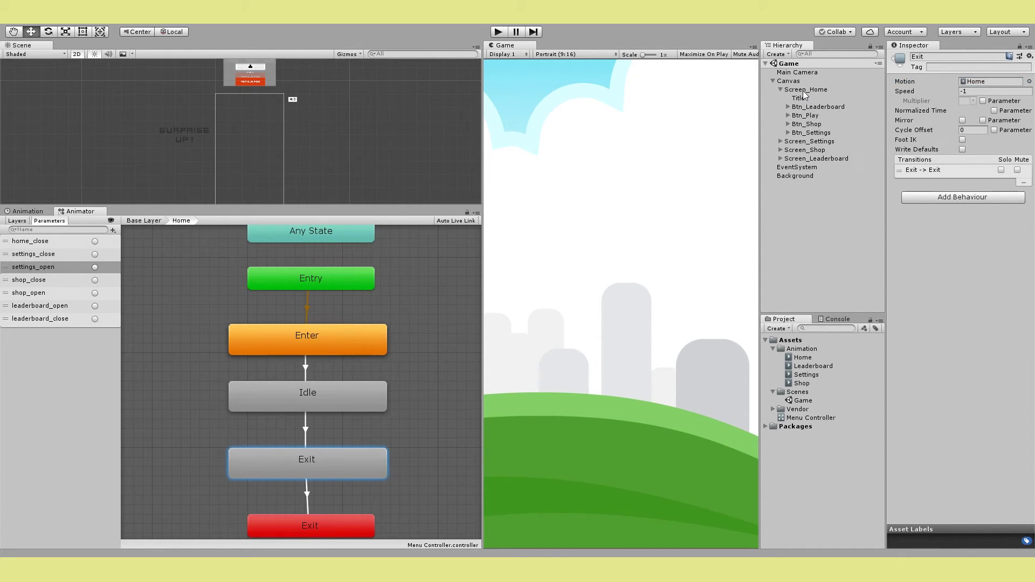
pyautogui.click(803, 90)
pyautogui.click(801, 98)
pyautogui.click(808, 106)
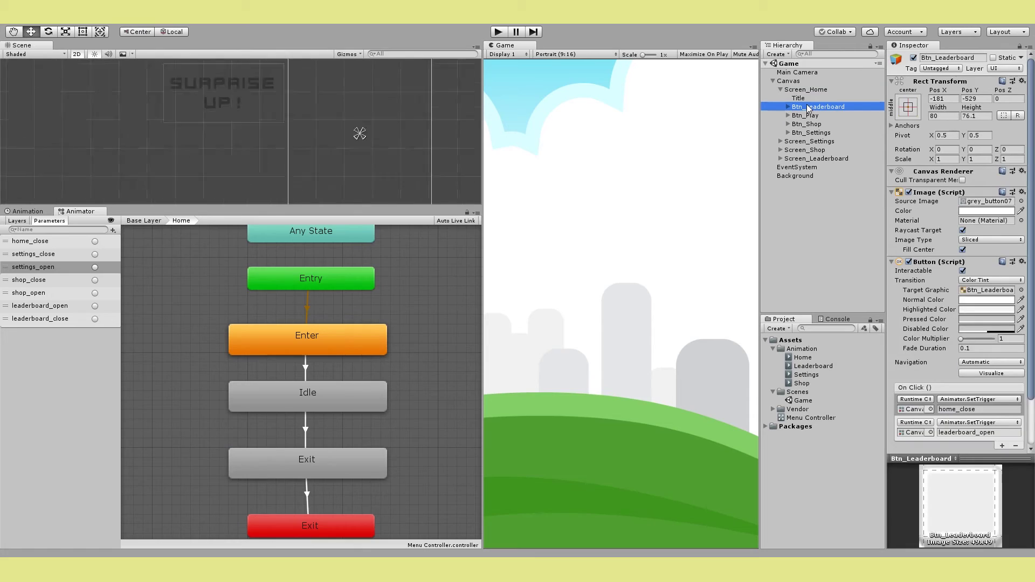
pyautogui.press('f')
pyautogui.scroll(-3, 930, 207)
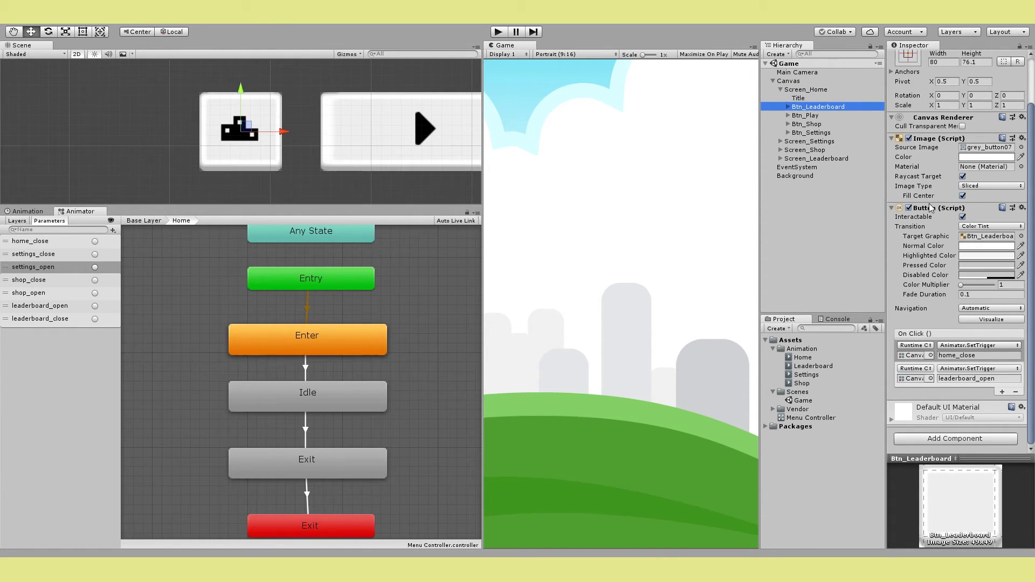
# Make Btn_Leaderboard's On Click call the Canvas Animator's SetTrigger with home_close
pyautogui.moveTo(789, 81); pyautogui.dragTo(925, 318)
pyautogui.click(978, 345)
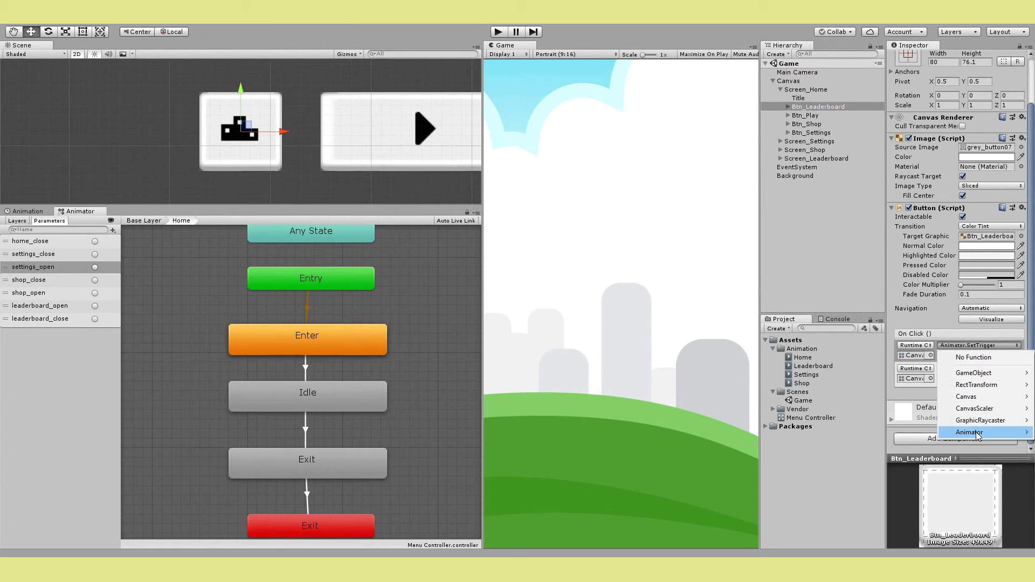
pyautogui.moveTo(979, 436)
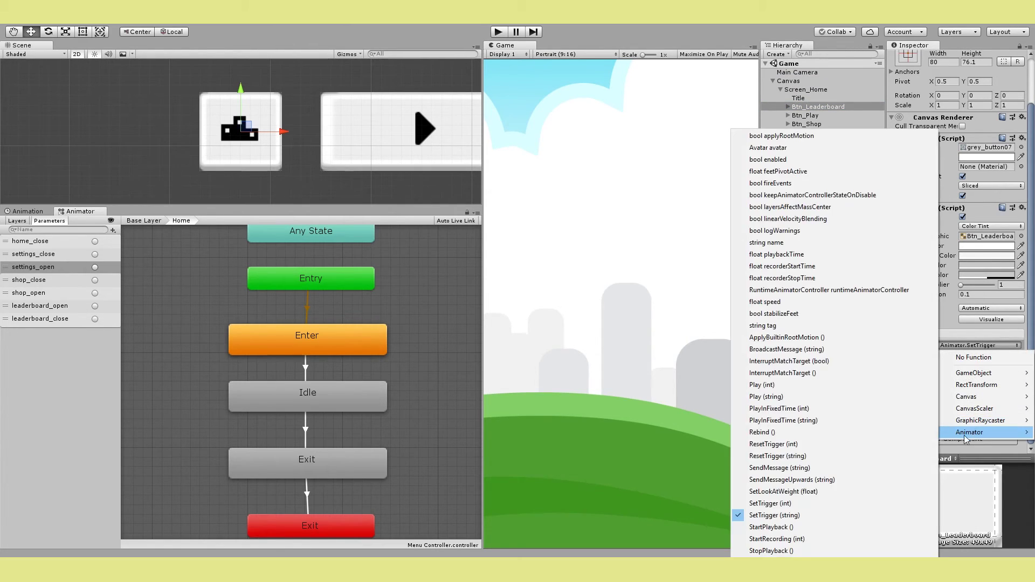
pyautogui.click(988, 335)
pyautogui.click(965, 355)
pyautogui.write('home_close')
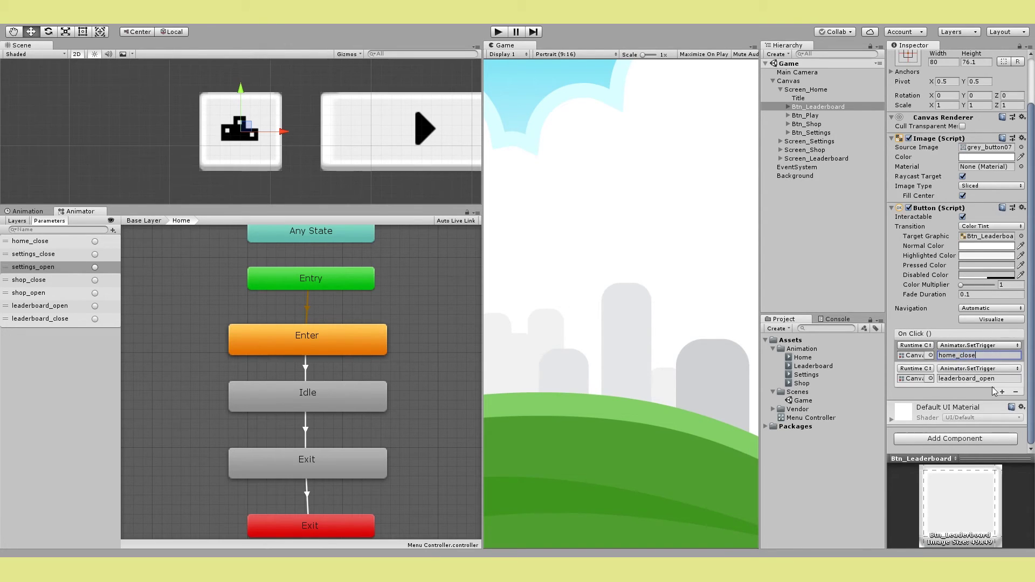
pyautogui.press('Return')
# Review Btn_Leaderboard's home_close and leaderboard_open trigger events
pyautogui.scroll(2, 994, 391)
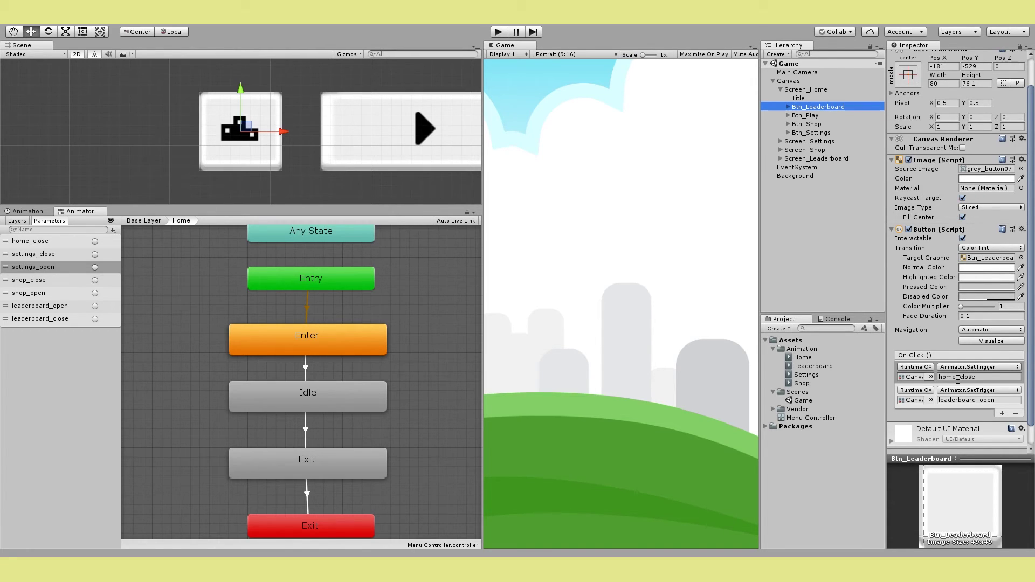
pyautogui.scroll(-1, 954, 378)
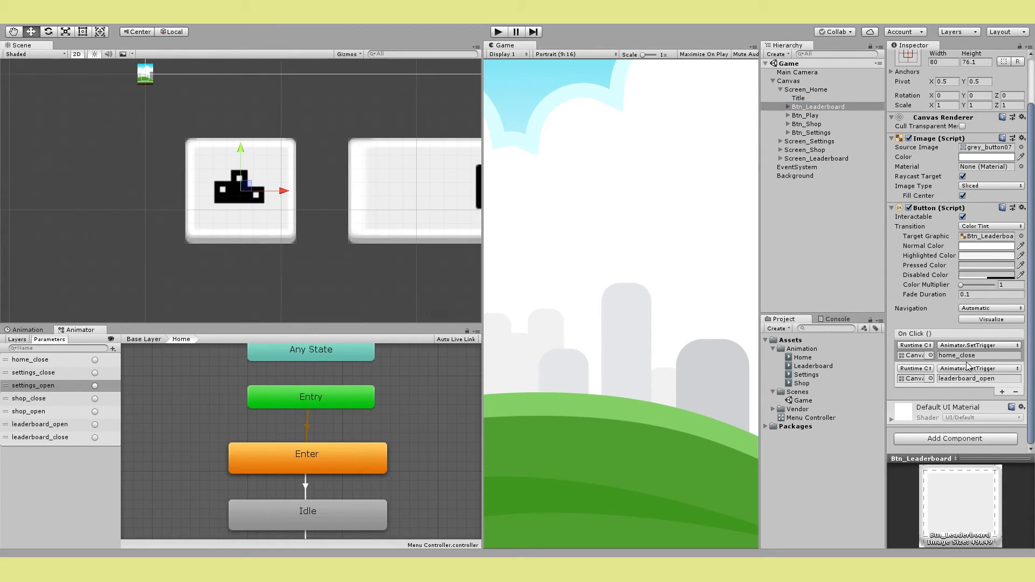
pyautogui.doubleClick(968, 355)
pyautogui.doubleClick(974, 379)
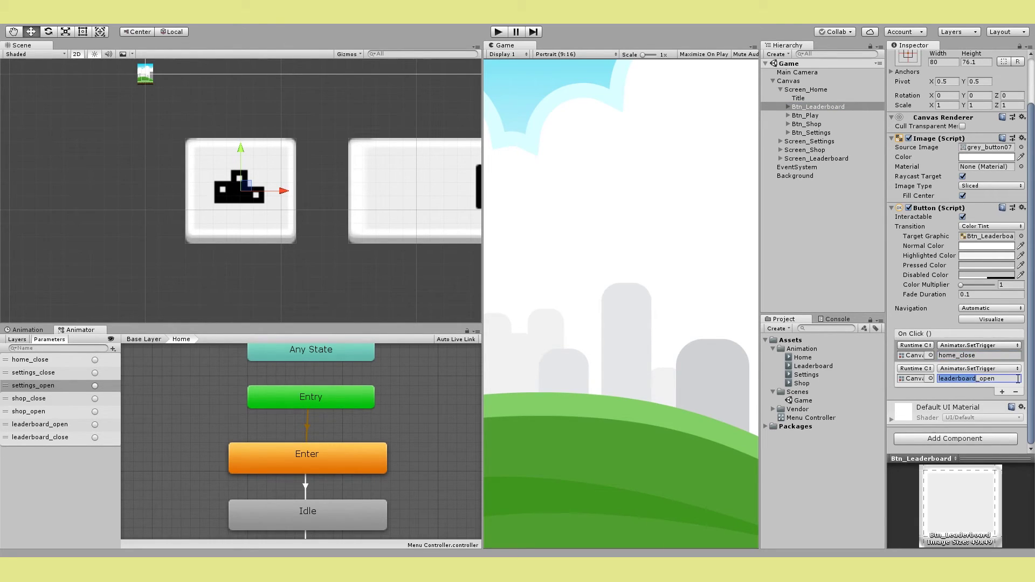
pyautogui.click(807, 246)
# Check the click triggers on Btn_Play, Btn_Shop (shop_open) and Btn_Settings (settings_open)
pyautogui.doubleClick(816, 118)
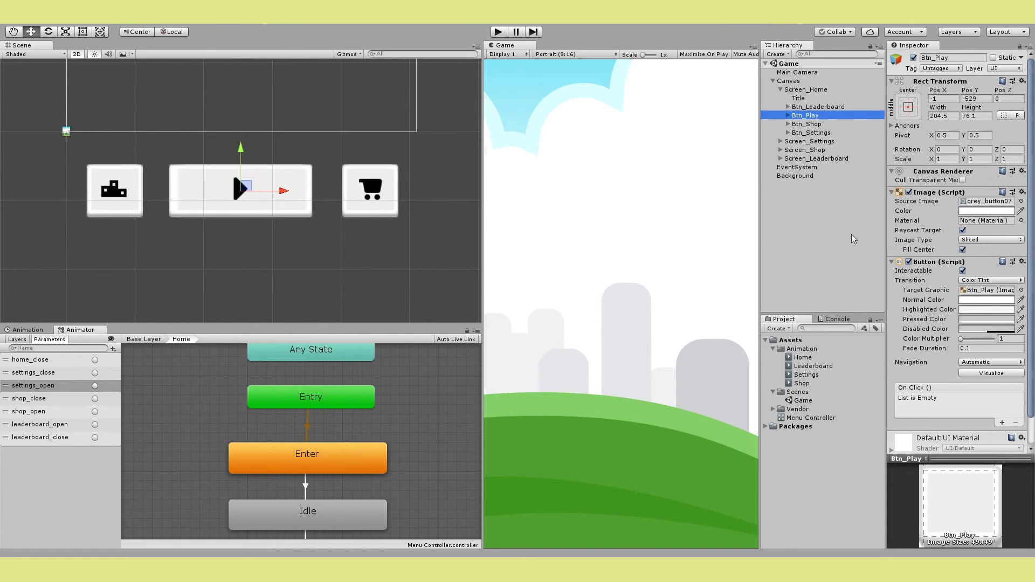
pyautogui.doubleClick(807, 125)
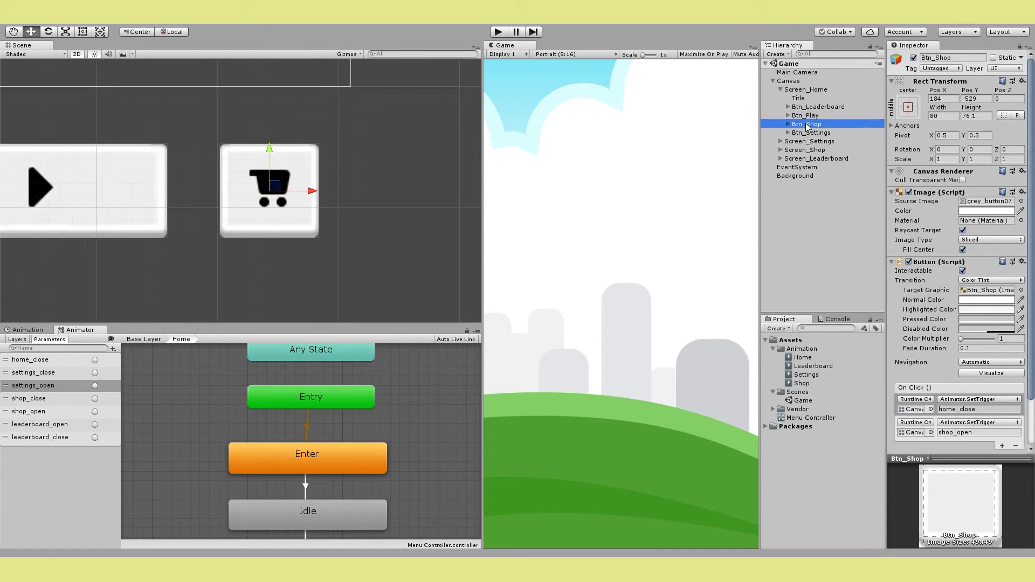
pyautogui.scroll(-3, 940, 399)
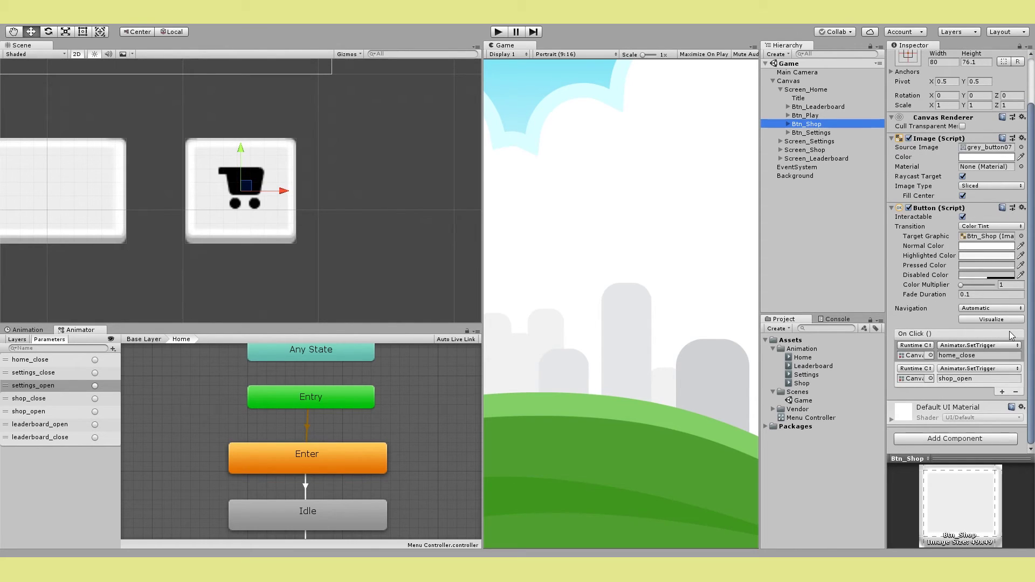
pyautogui.click(963, 356)
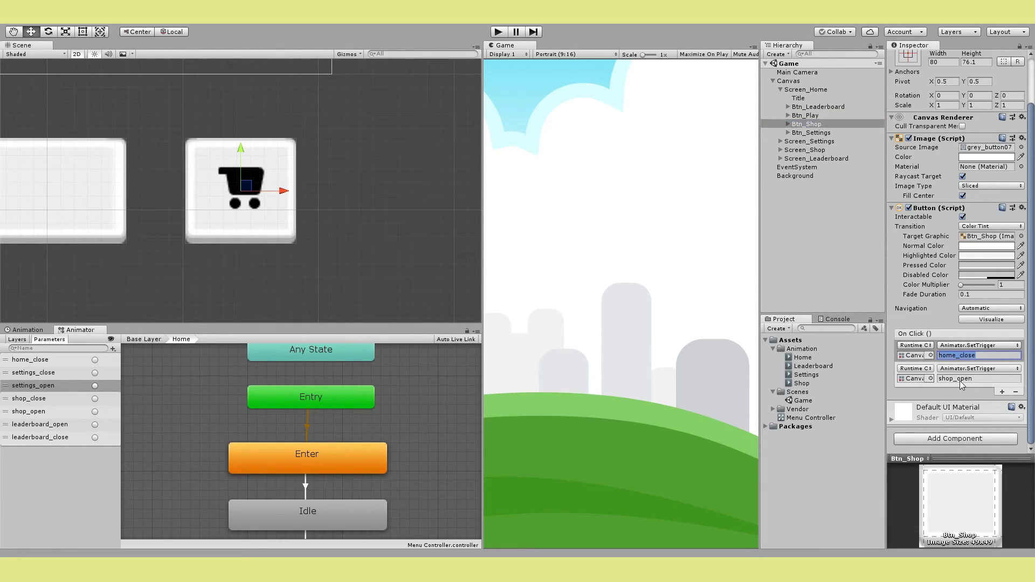
pyautogui.click(961, 379)
pyautogui.doubleClick(807, 132)
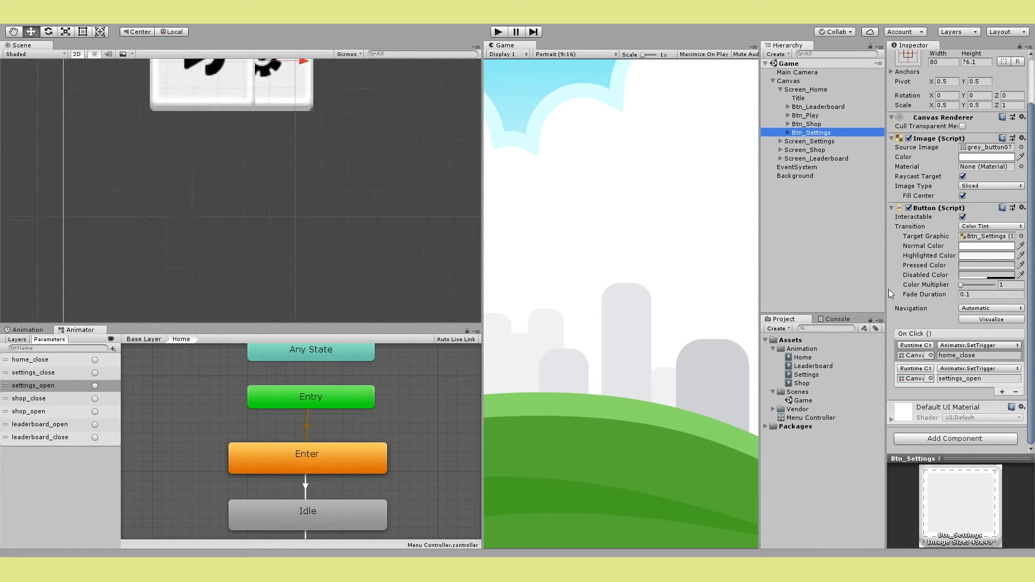
pyautogui.click(966, 379)
pyautogui.click(857, 272)
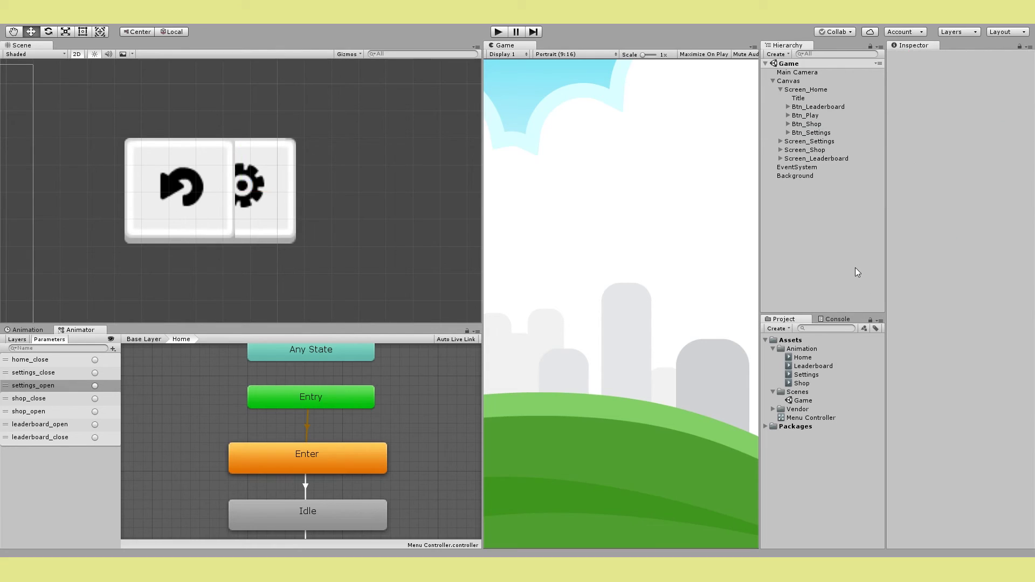
# Check Btn_Settings_Close's settings_close trigger, then collapse Screen_Settings and Screen_Home
pyautogui.click(781, 141)
pyautogui.doubleClick(803, 149)
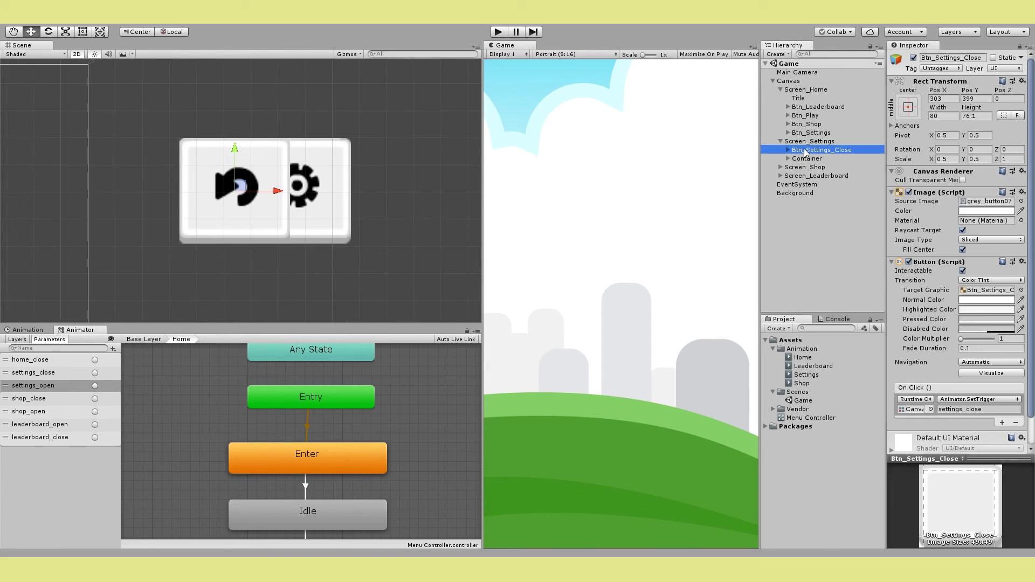
pyautogui.scroll(-1, 254, 179)
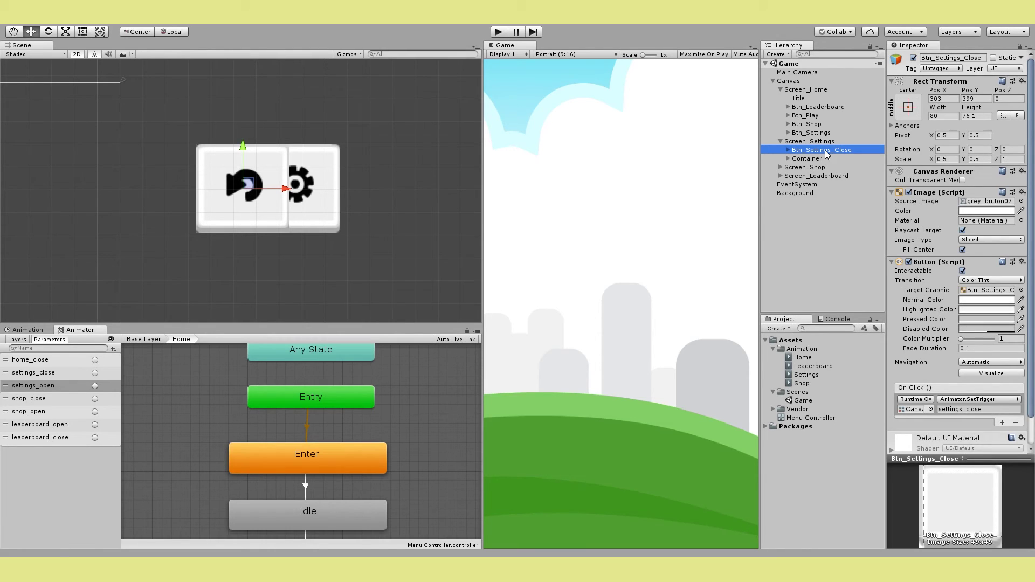
pyautogui.scroll(-3, 964, 368)
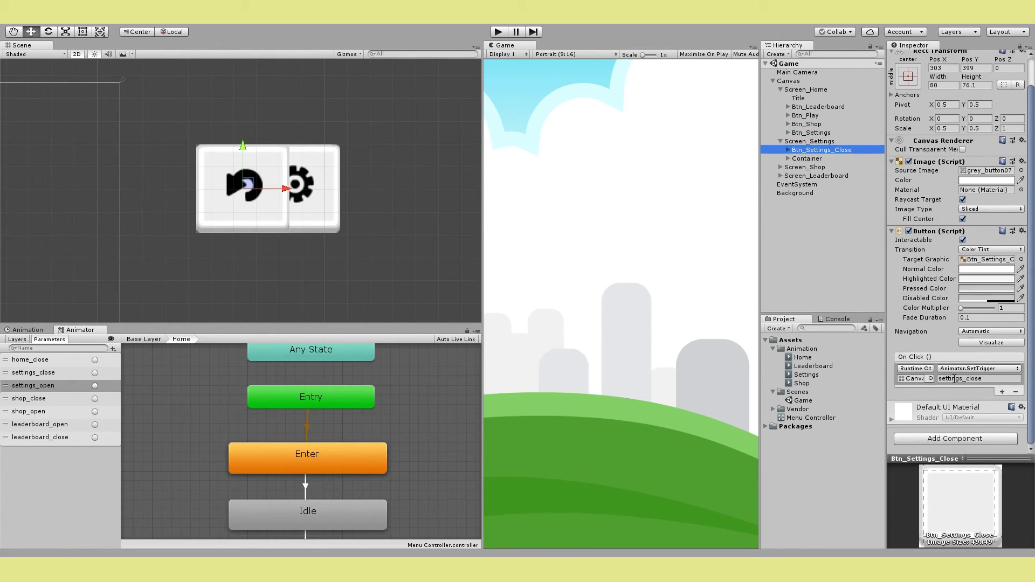
pyautogui.click(954, 379)
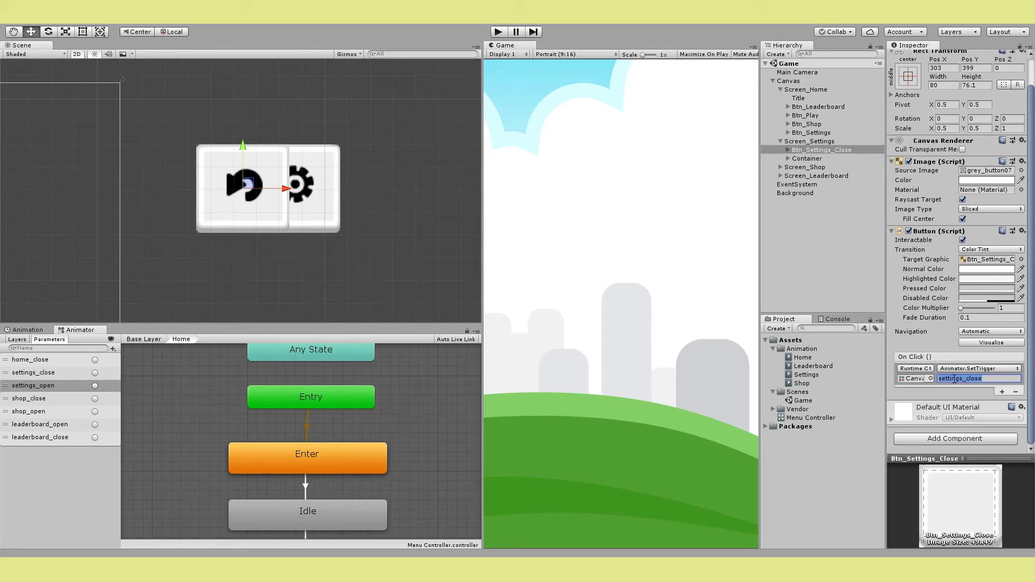
pyautogui.doubleClick(954, 379)
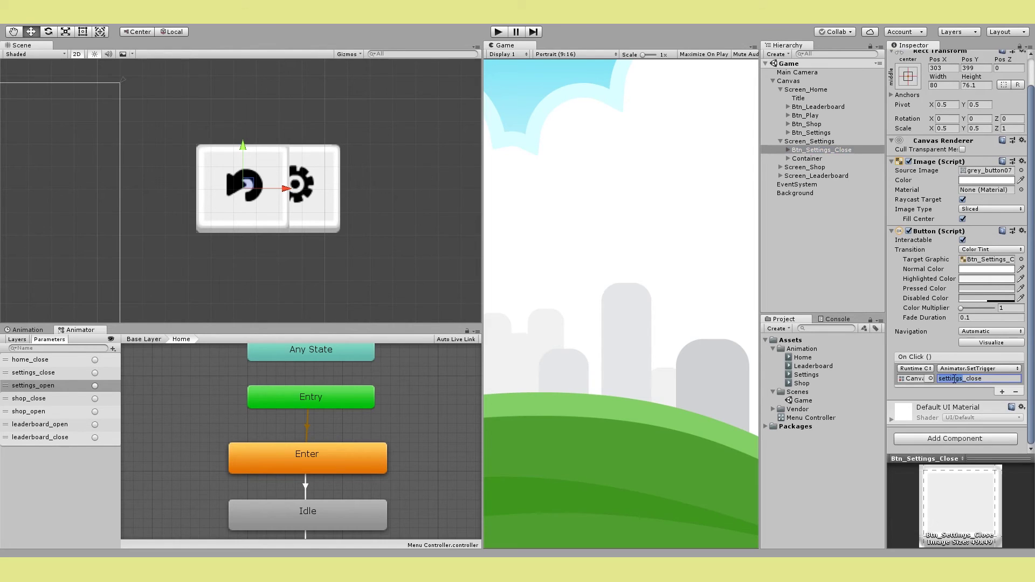
pyautogui.click(995, 379)
pyautogui.click(836, 254)
pyautogui.click(806, 151)
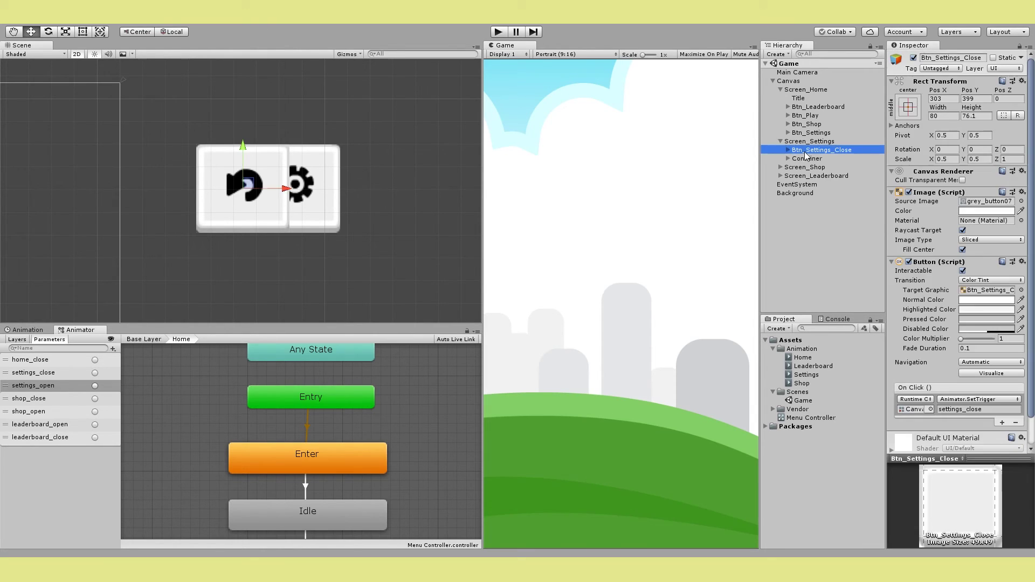
pyautogui.click(780, 142)
pyautogui.click(780, 89)
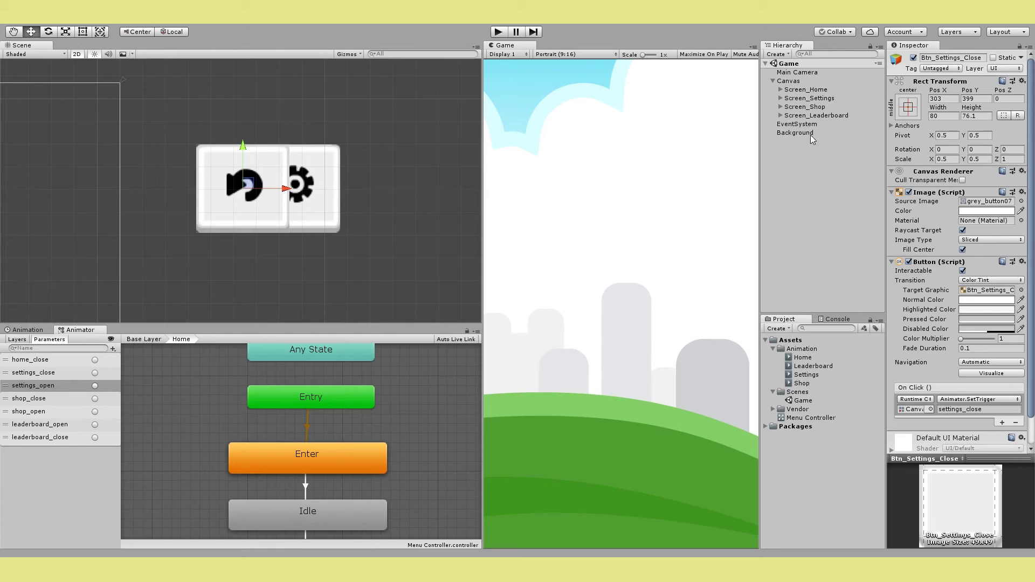
# Enter Play mode, resize the panes, and reopen Home to inspect its Enter state's clip
pyautogui.click(499, 31)
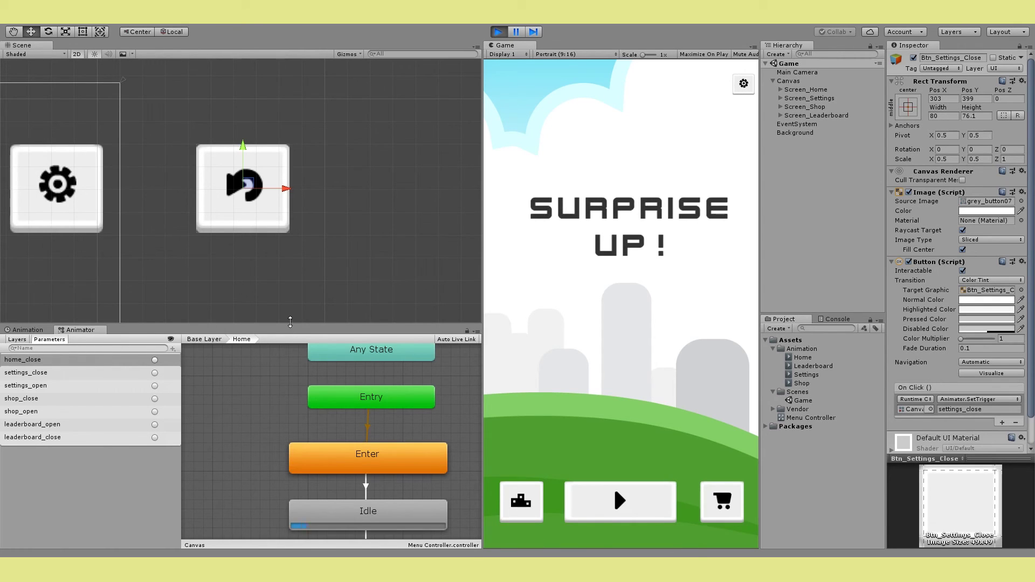
pyautogui.moveTo(290, 325); pyautogui.dragTo(307, 244)
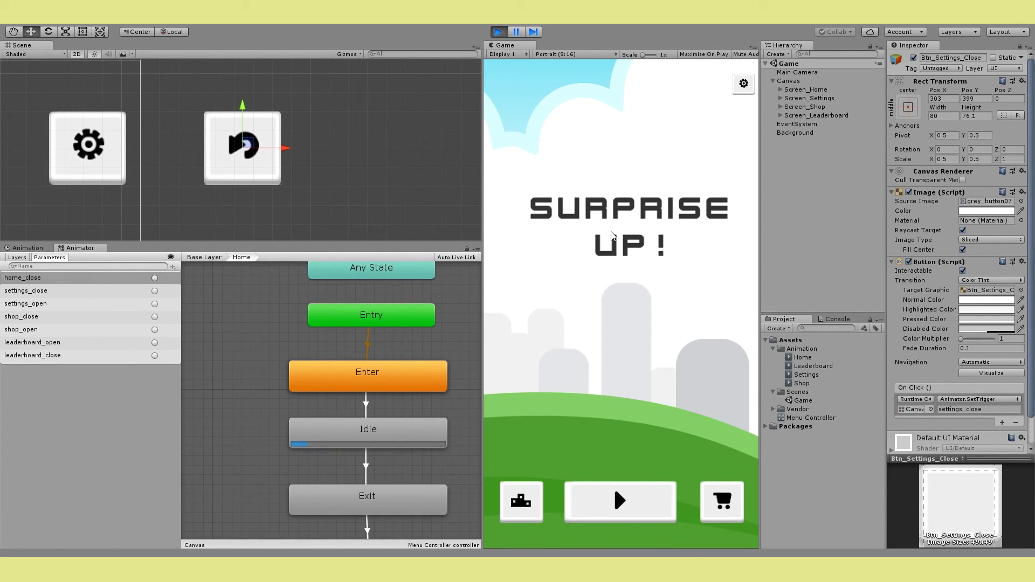
pyautogui.click(201, 257)
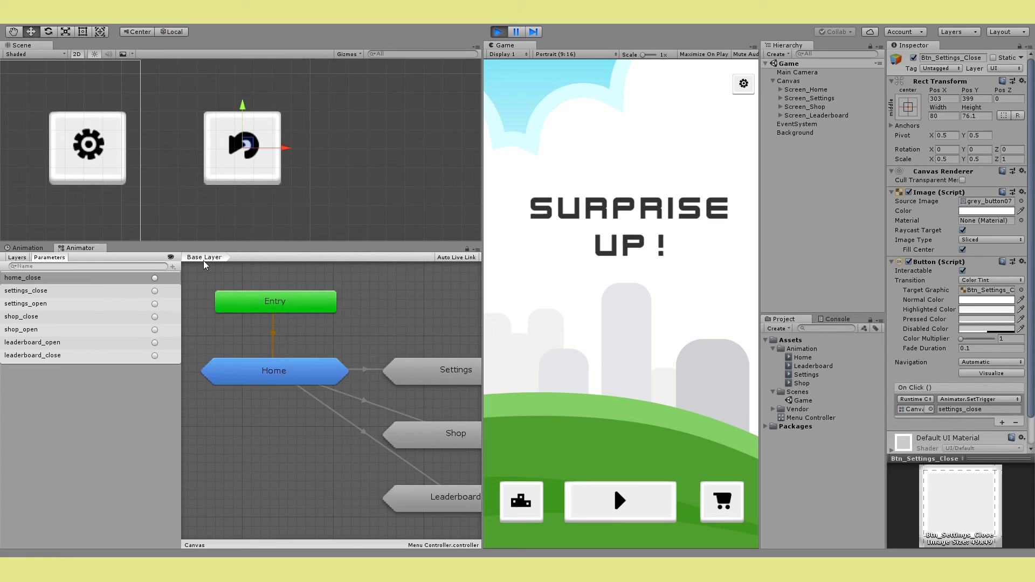
pyautogui.doubleClick(279, 374)
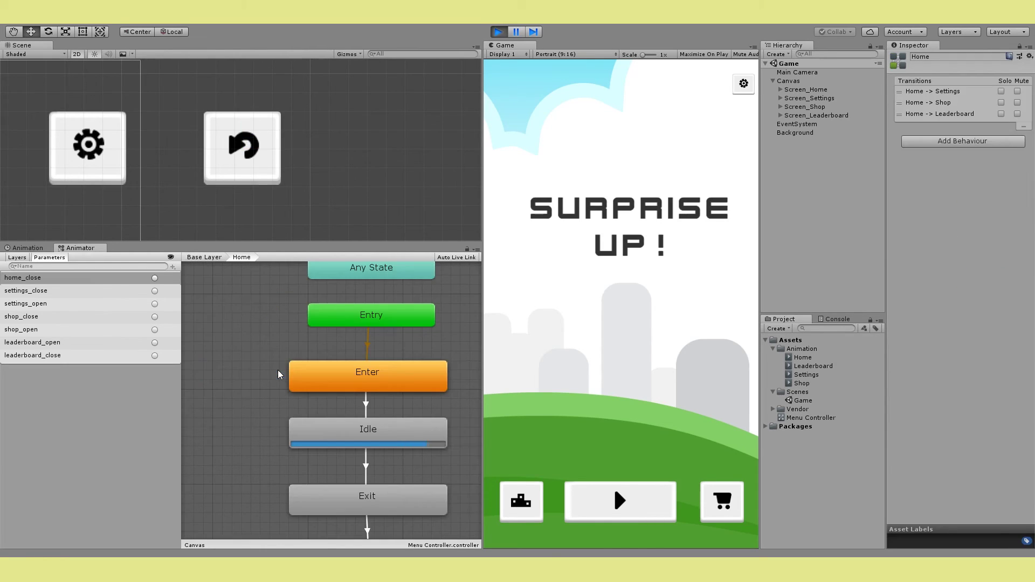
pyautogui.click(374, 381)
pyautogui.doubleClick(390, 386)
# Inspect Home's Idle, the home_close Idle-to-Exit transition and Exit, then return to Base Layer
pyautogui.click(380, 435)
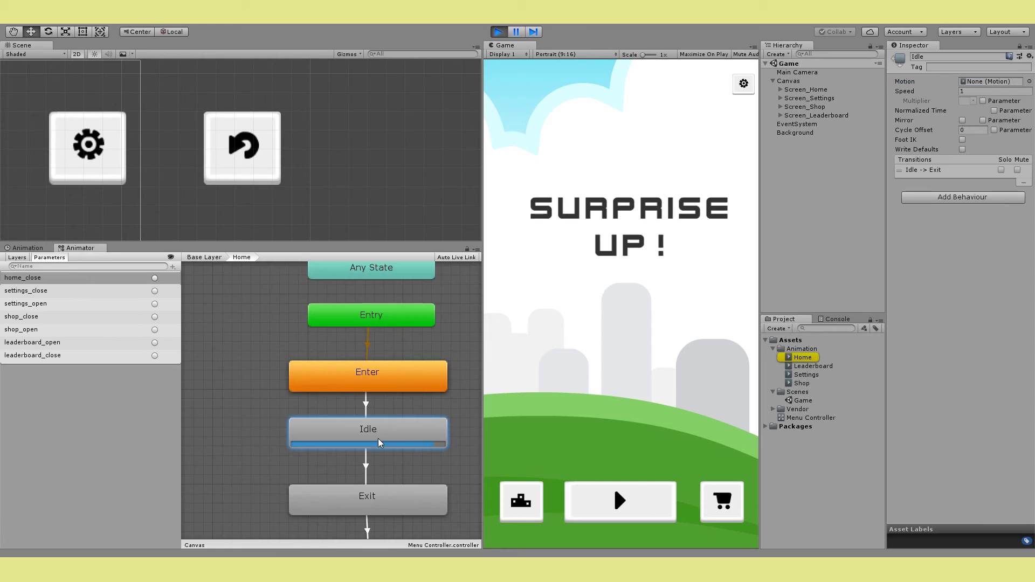
pyautogui.click(366, 467)
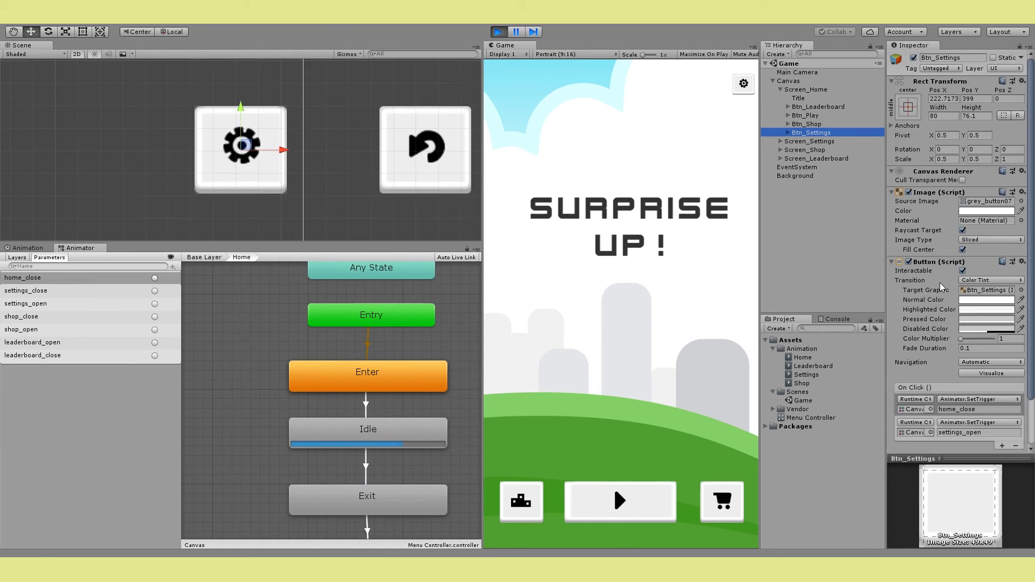
pyautogui.scroll(-2, 951, 350)
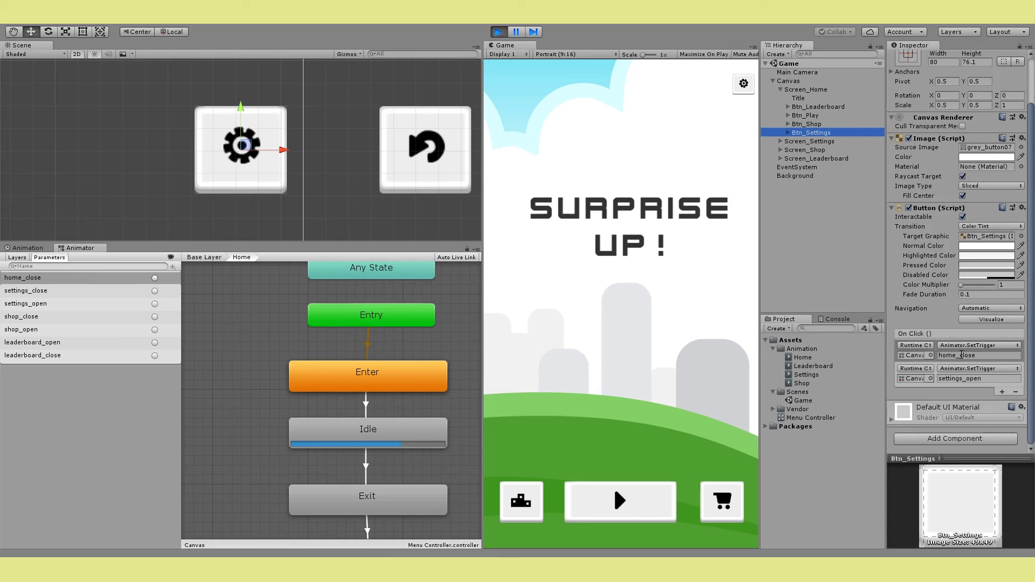
pyautogui.click(371, 498)
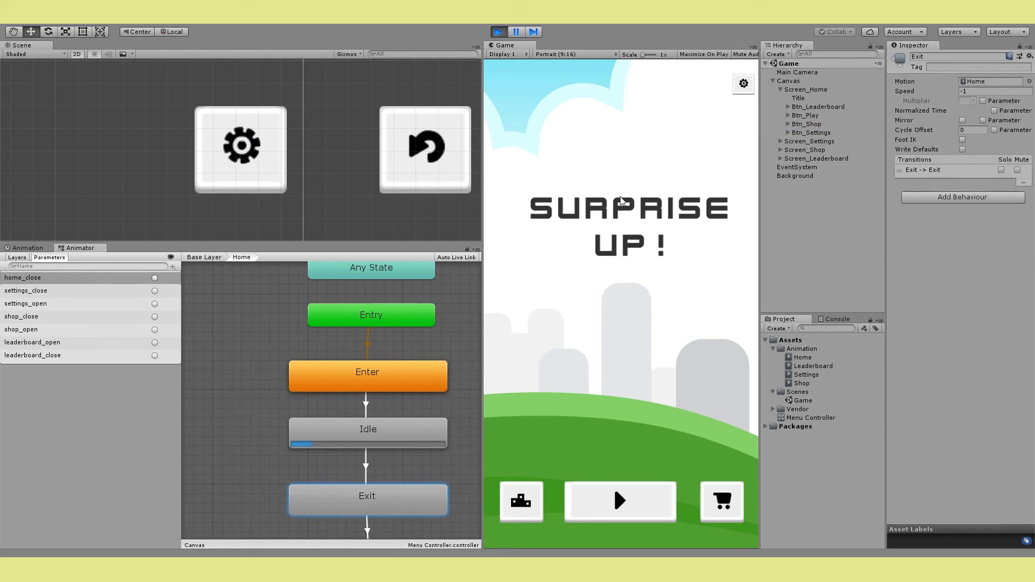
pyautogui.click(203, 257)
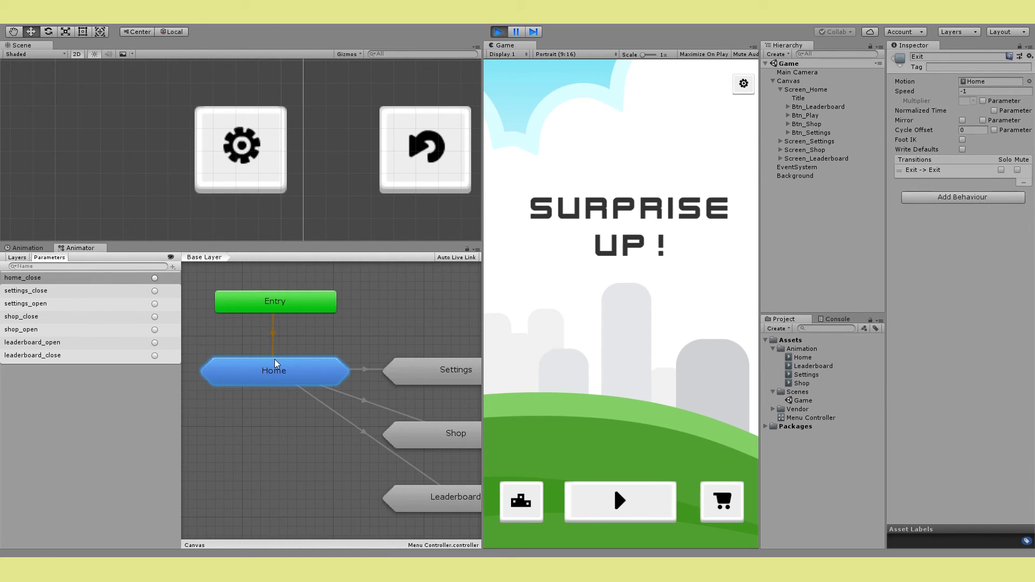
# Open the game's settings panel with the gear and inspect Settings' Idle-to-Exit condition
pyautogui.click(744, 85)
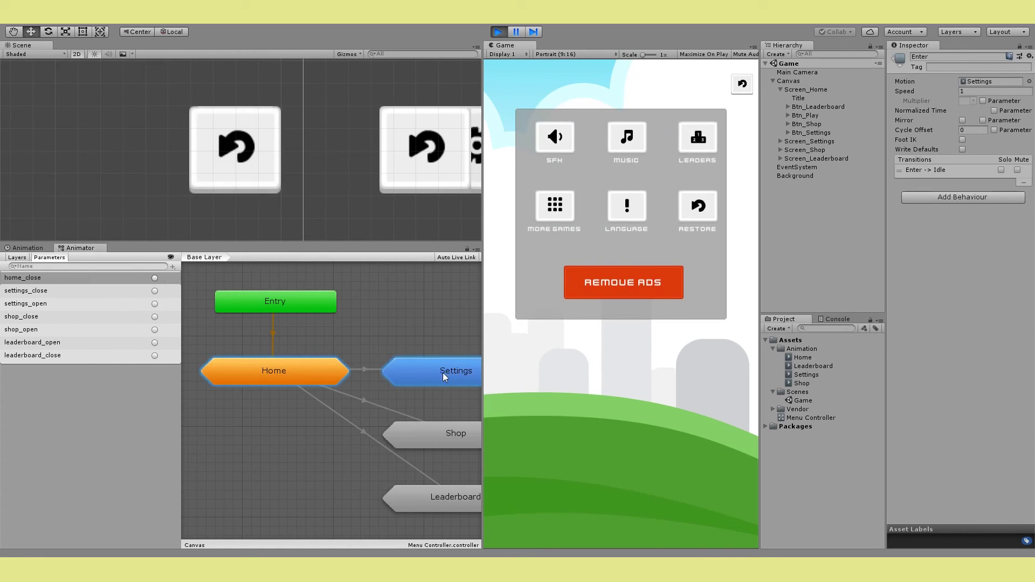
pyautogui.doubleClick(468, 371)
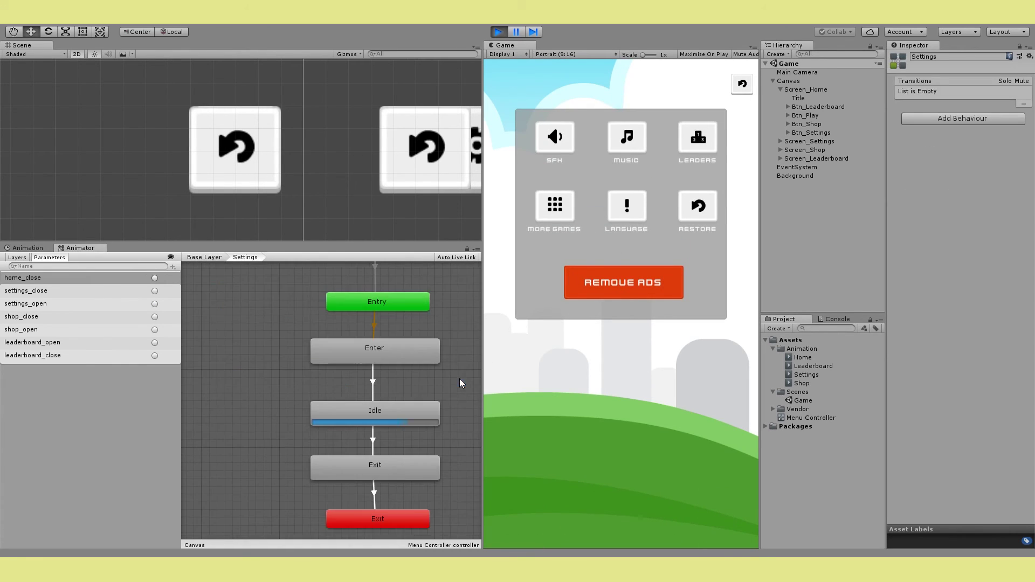
pyautogui.click(373, 415)
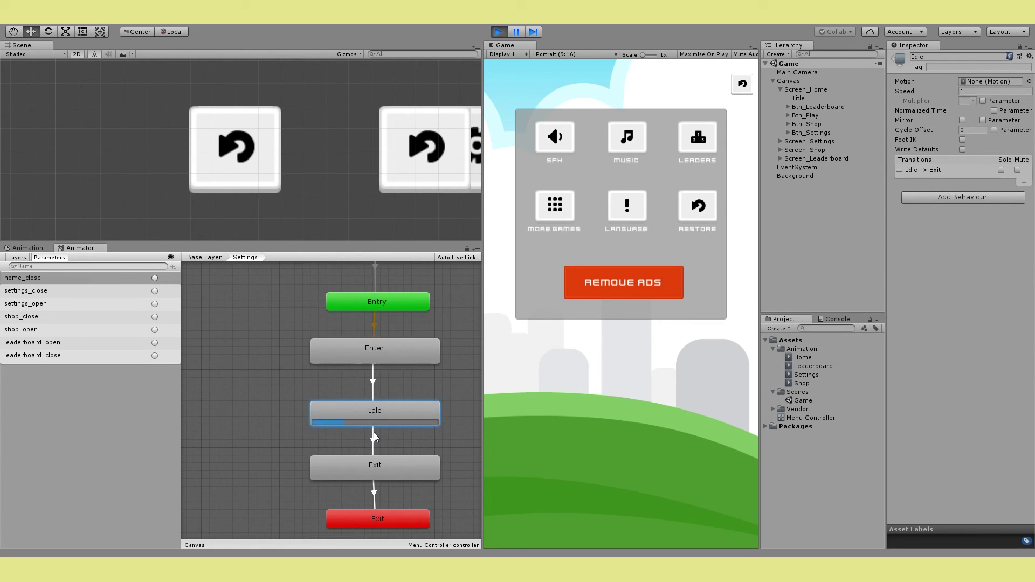
pyautogui.click(374, 435)
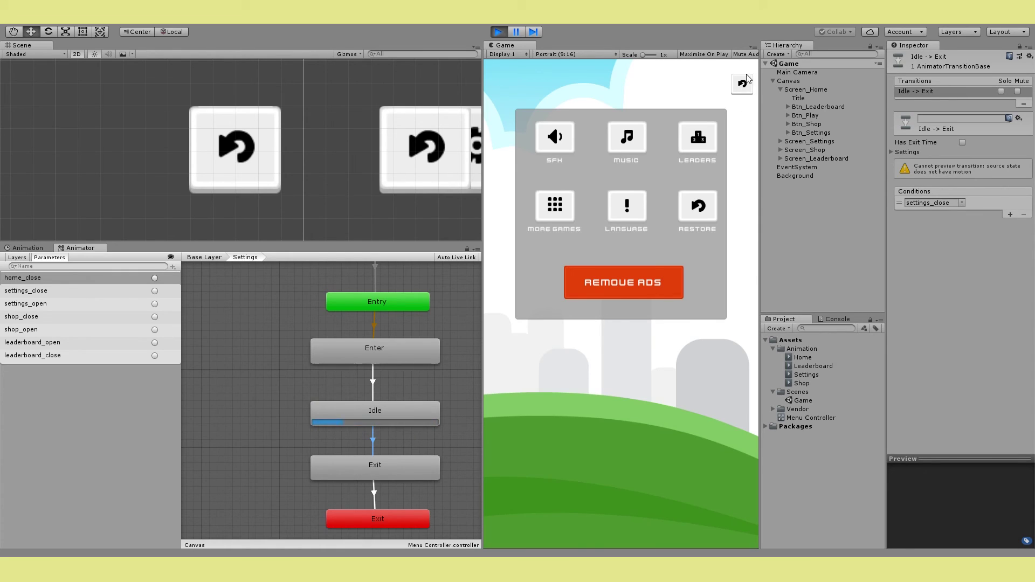
# Confirm Btn_Settings_Close fires settings_close, then trigger settings_close from the Parameters list
pyautogui.click(780, 142)
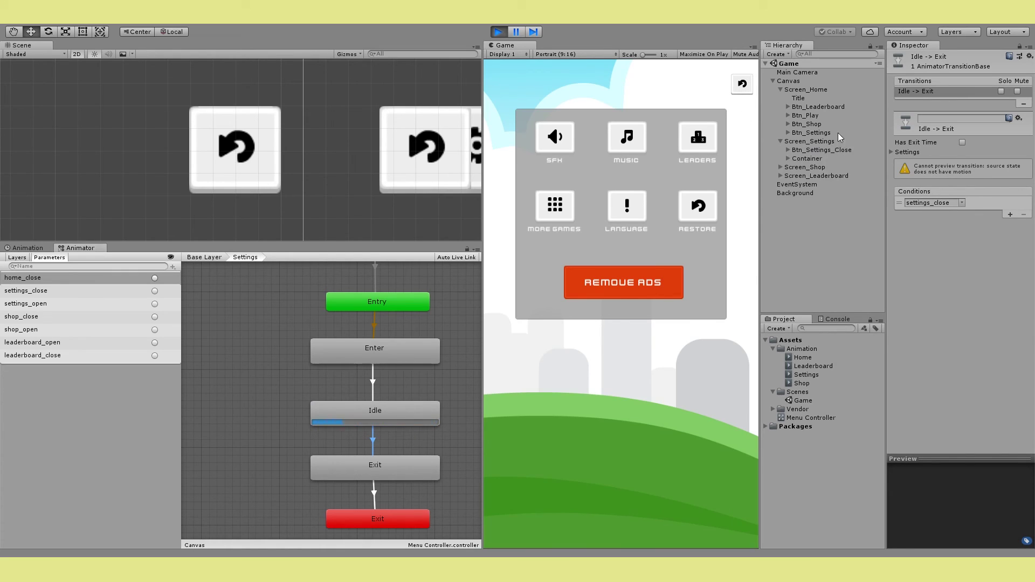
pyautogui.click(817, 150)
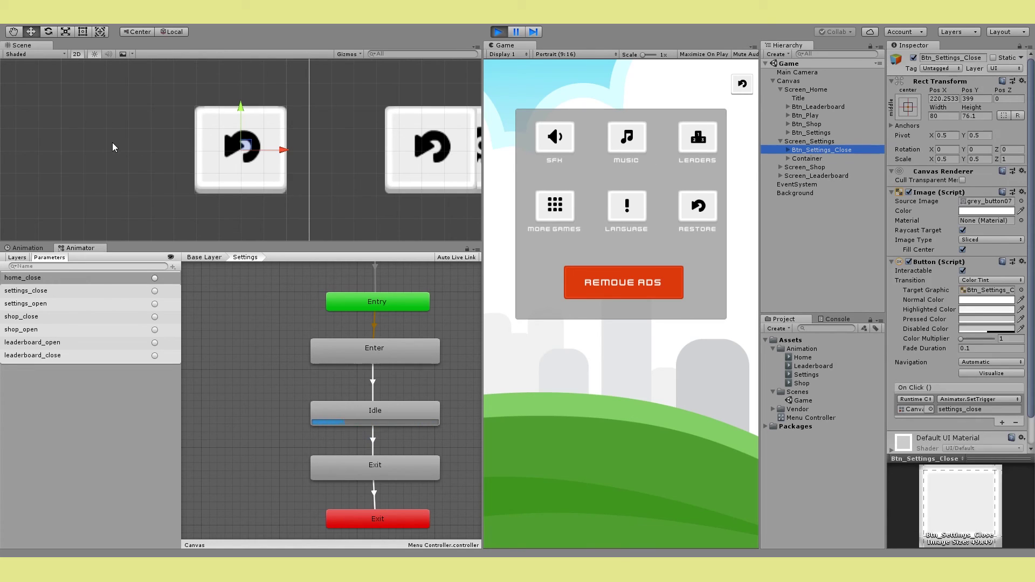
pyautogui.scroll(-3, 965, 331)
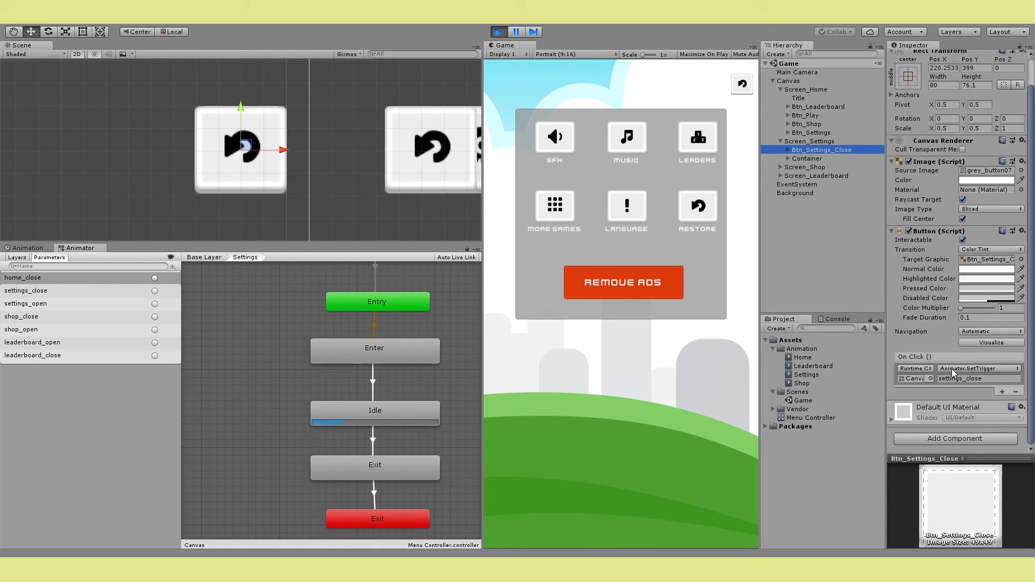
pyautogui.click(986, 379)
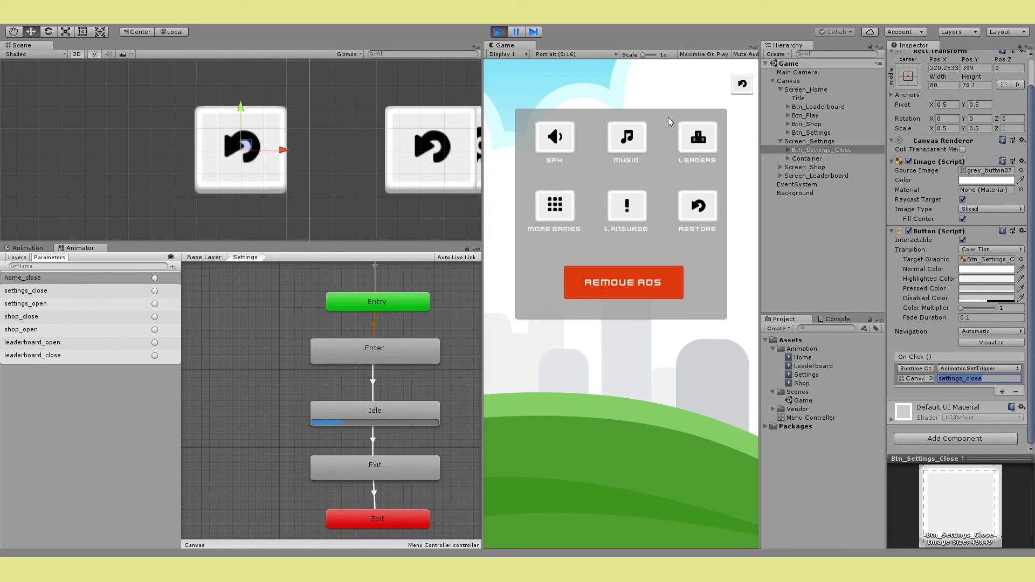
pyautogui.click(81, 295)
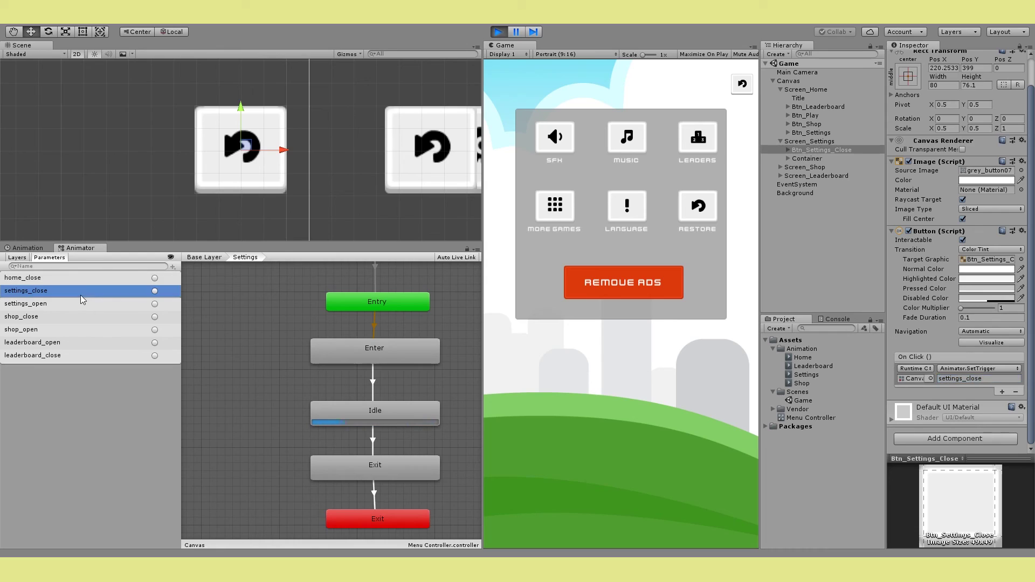
pyautogui.click(154, 292)
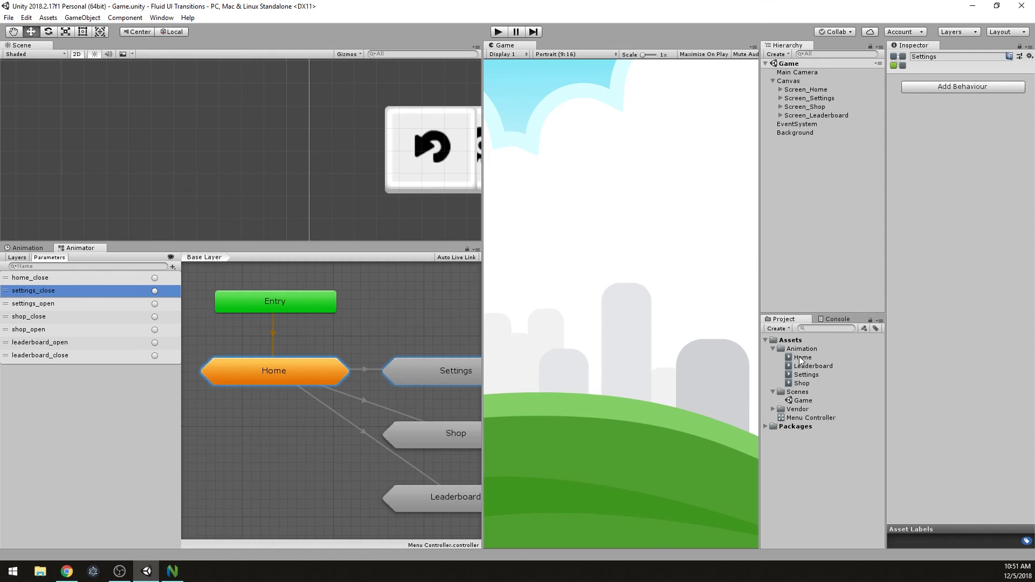
# Inspect the Home, Leaderboard, Settings and Shop animation clips in the Project panel
pyautogui.click(803, 357)
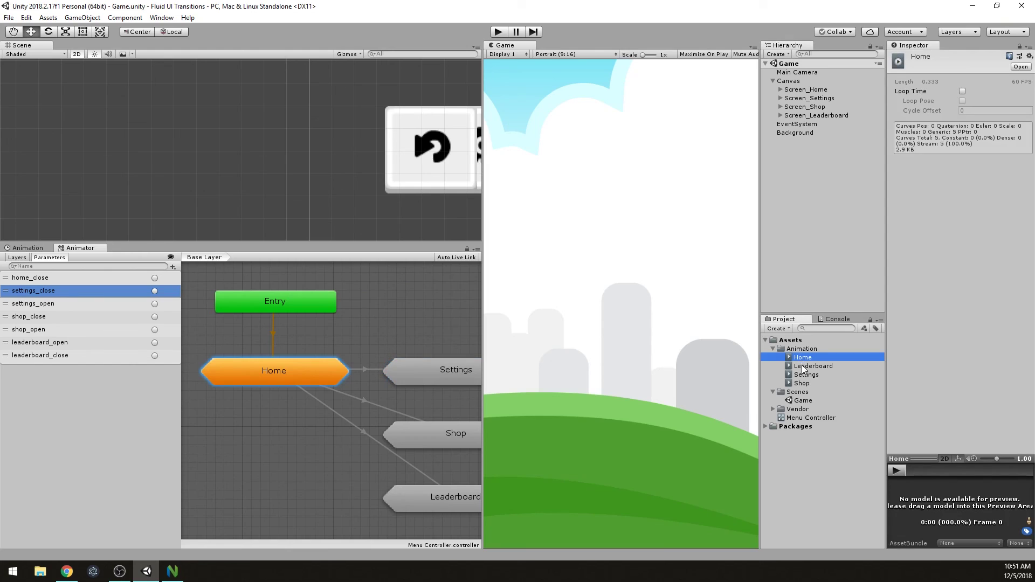
pyautogui.click(813, 366)
pyautogui.click(807, 375)
pyautogui.click(803, 384)
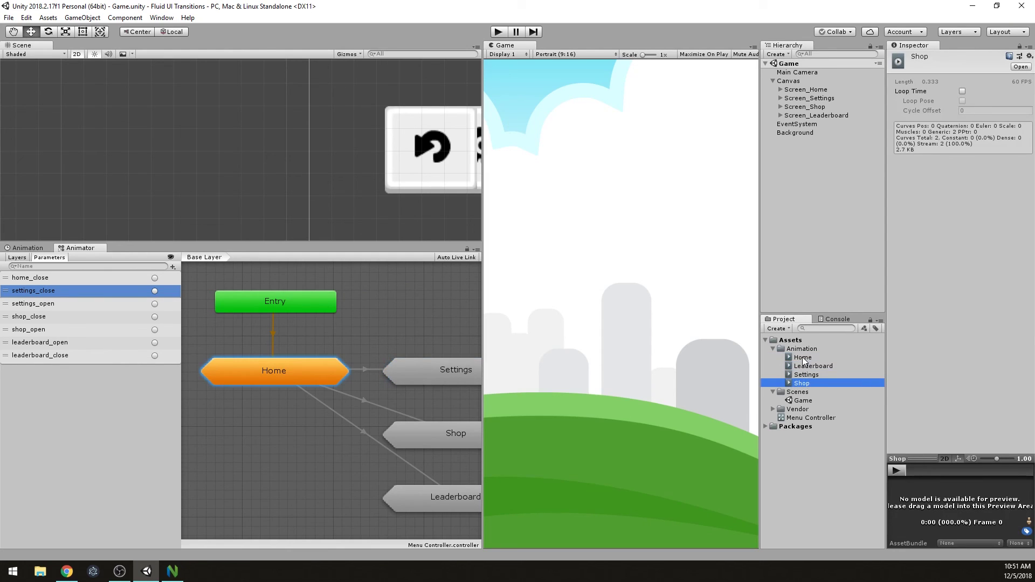
pyautogui.click(803, 358)
pyautogui.click(805, 367)
pyautogui.click(804, 359)
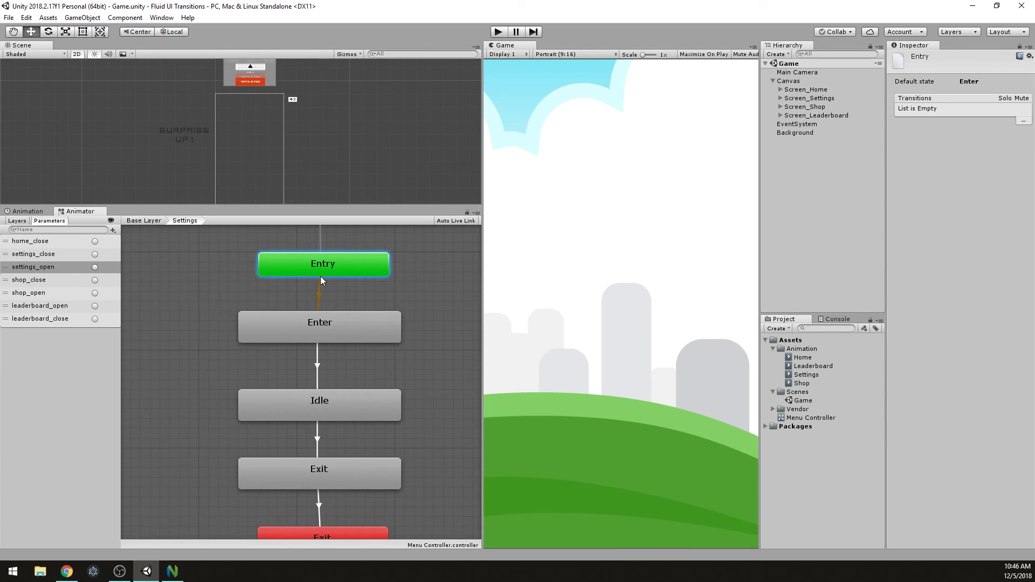
# Select Settings' Enter, Idle and Exit states, showing Exit plays the Settings clip at speed -1
pyautogui.click(319, 326)
pyautogui.click(326, 406)
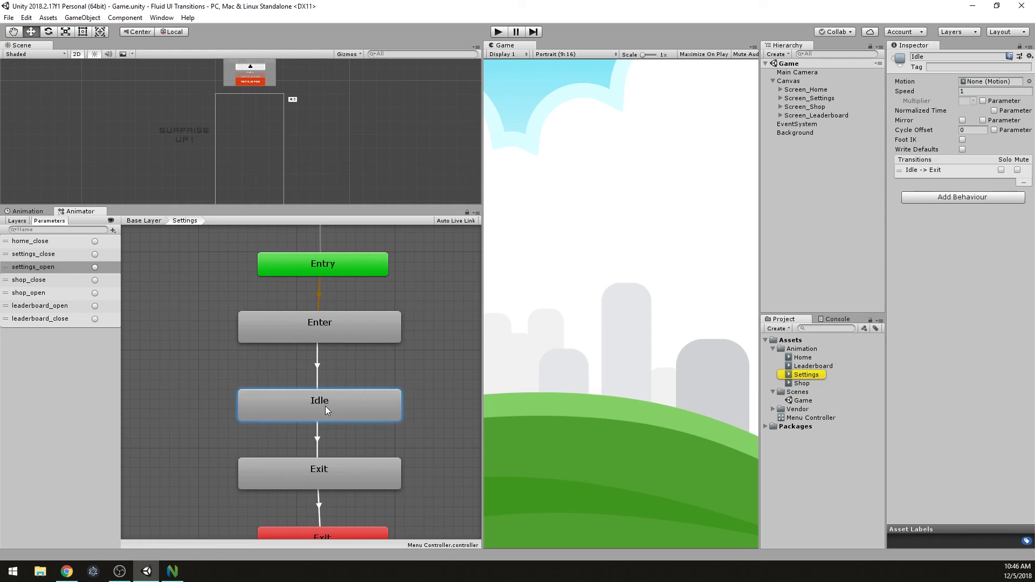
pyautogui.moveTo(311, 458); pyautogui.dragTo(304, 396, button='middle')
pyautogui.click(311, 410)
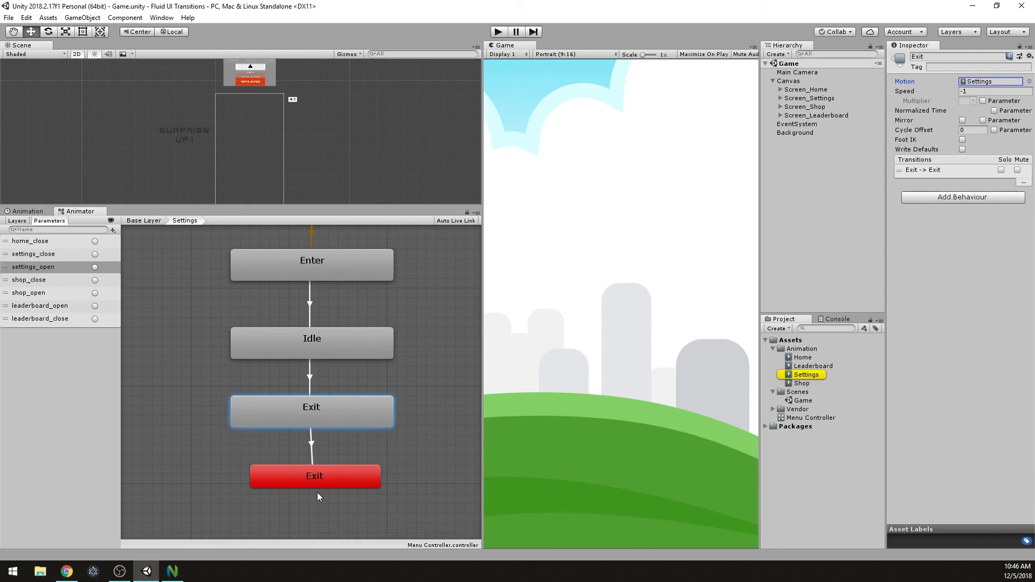
pyautogui.click(305, 471)
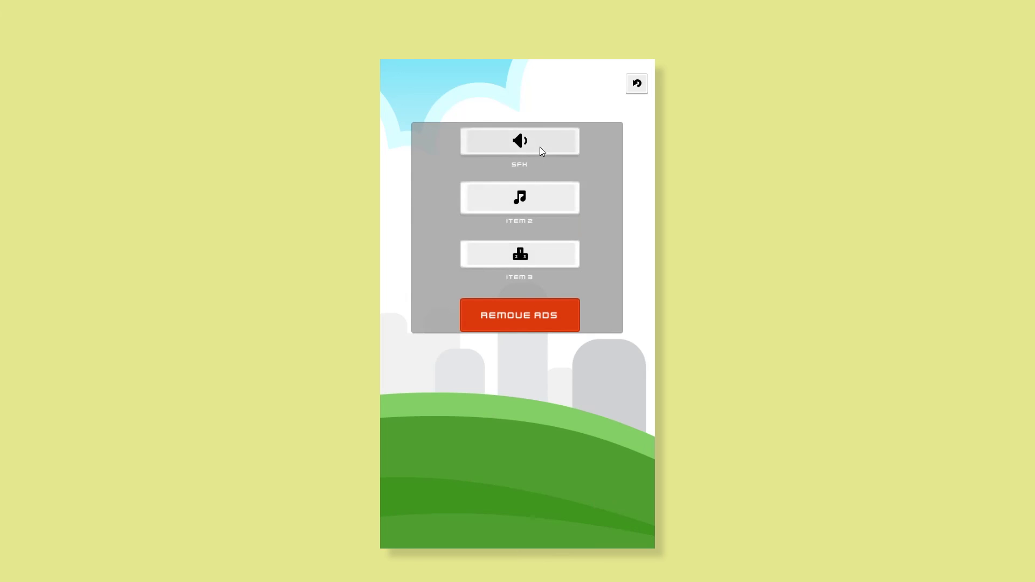
# Close the settings panel, reopen it with the gear, then close it back to the title screen
pyautogui.click(637, 83)
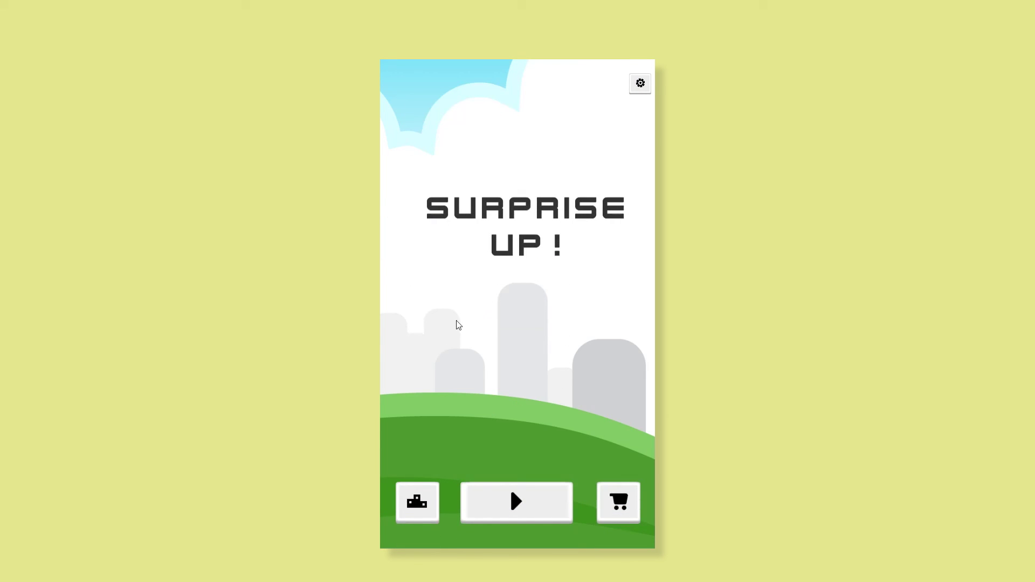
pyautogui.click(642, 86)
pyautogui.click(638, 90)
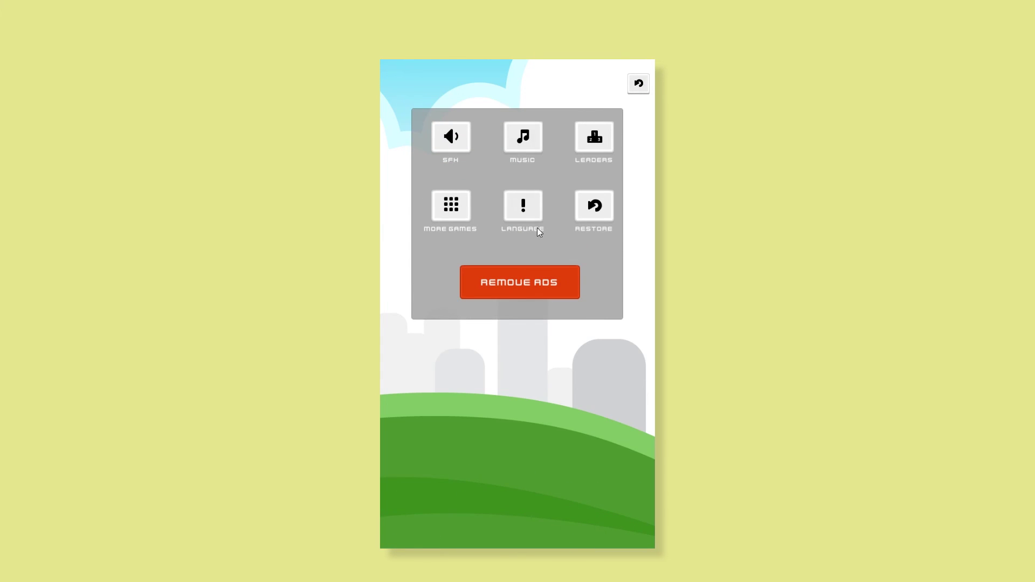
pyautogui.click(638, 84)
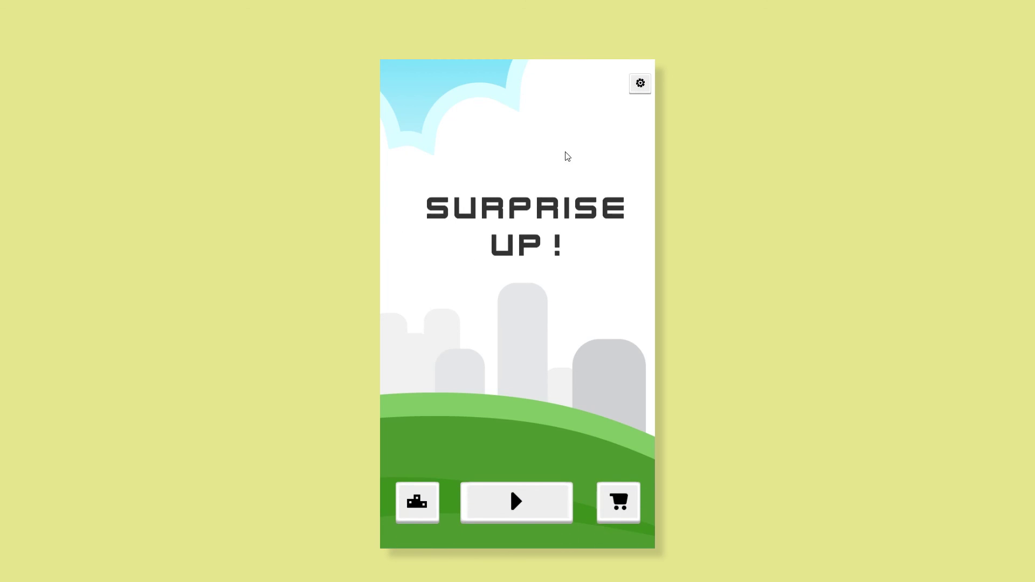